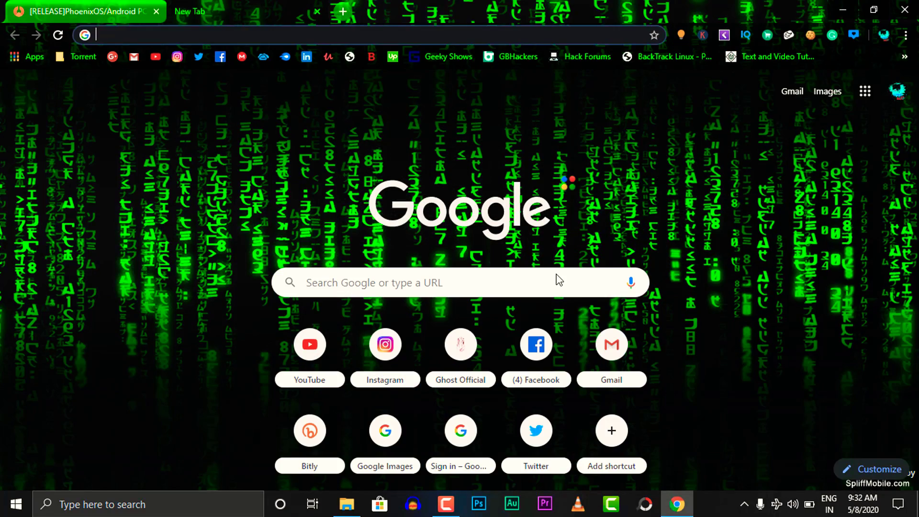
# - In the PhoenixOS forum thread, highlight kernel version 4-19-15 in the changelog
pyautogui.click(60, 14)
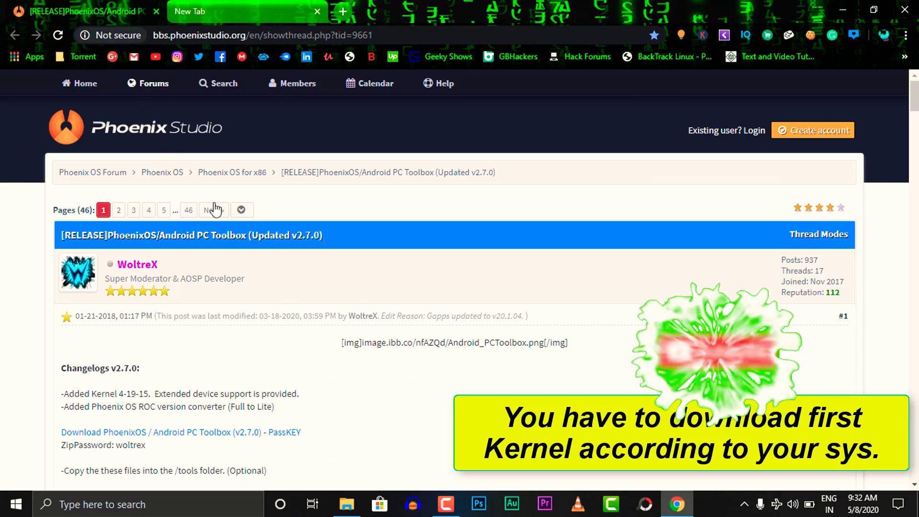
pyautogui.scroll(-2, 134, 306)
pyautogui.scroll(2, 115, 278)
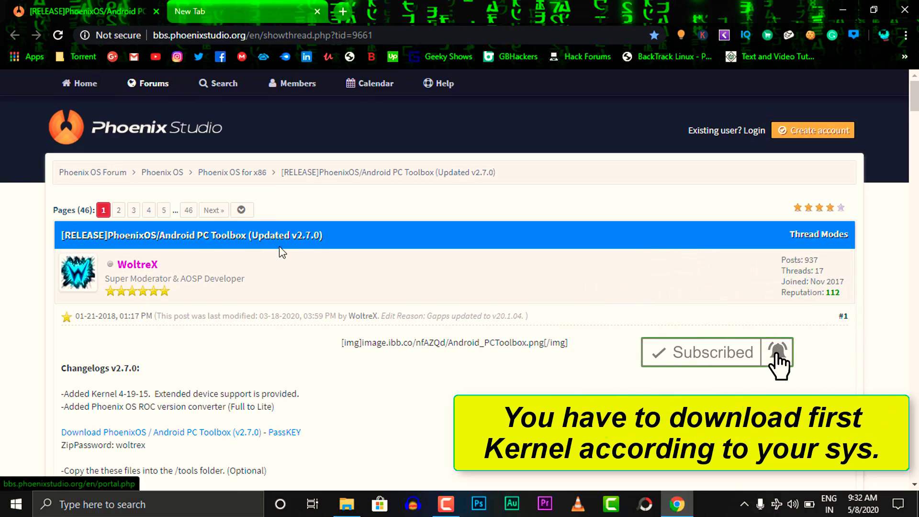
pyautogui.scroll(-1, 283, 252)
pyautogui.scroll(-5, 282, 252)
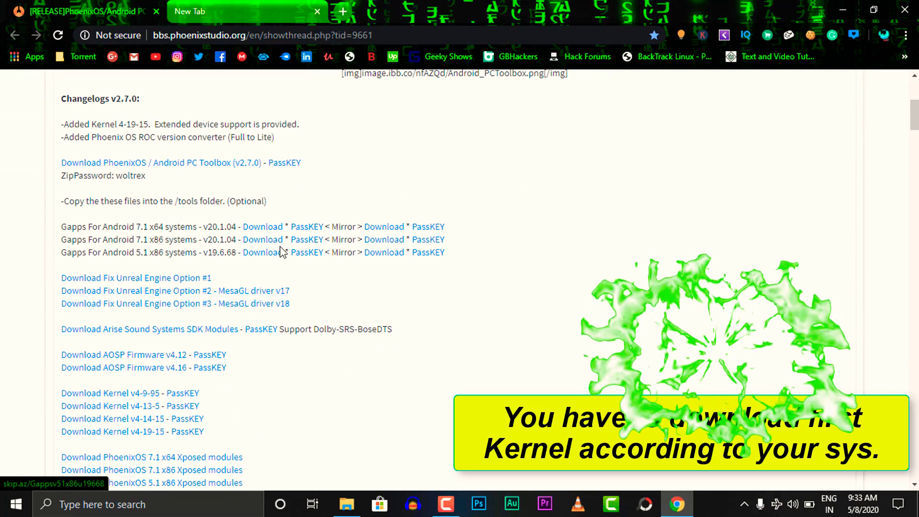
pyautogui.moveTo(118, 124); pyautogui.dragTo(148, 124)
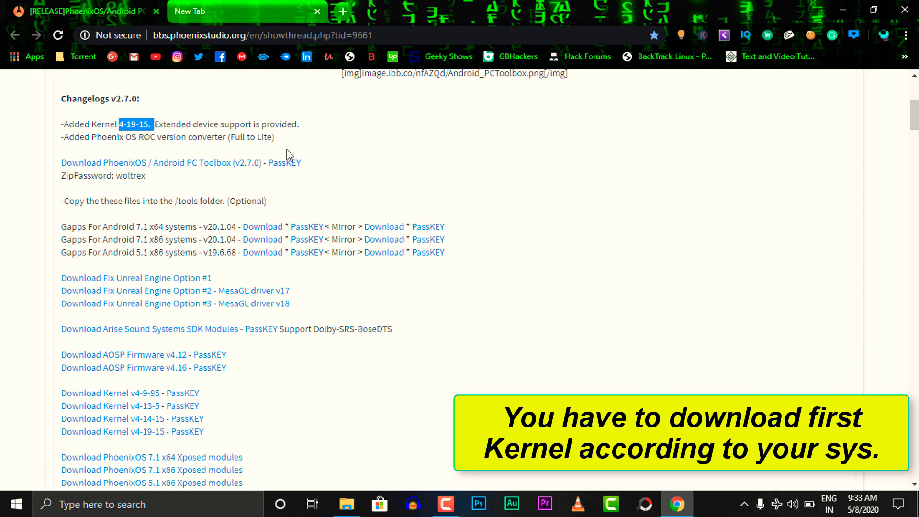
# - Highlight the four kernel download links, then minimize Chrome to show the desktop
pyautogui.scroll(-4, 294, 154)
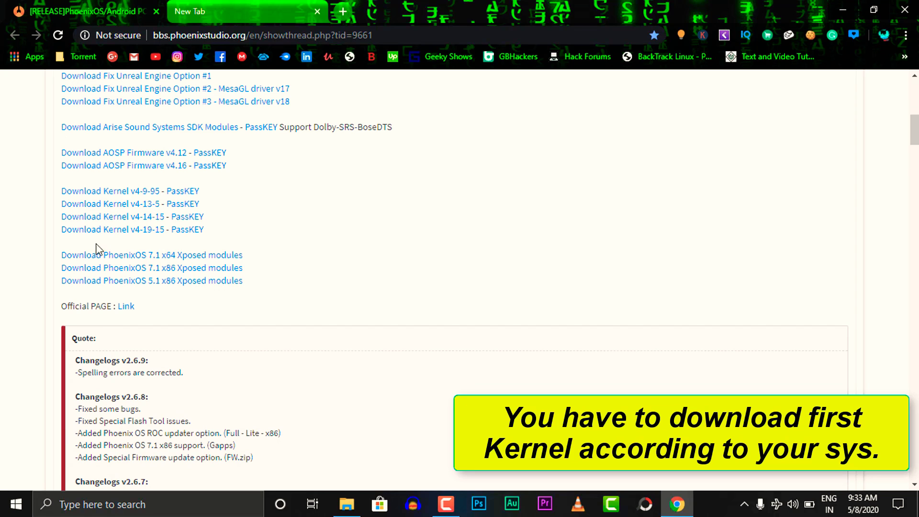
pyautogui.moveTo(57, 192); pyautogui.dragTo(220, 232)
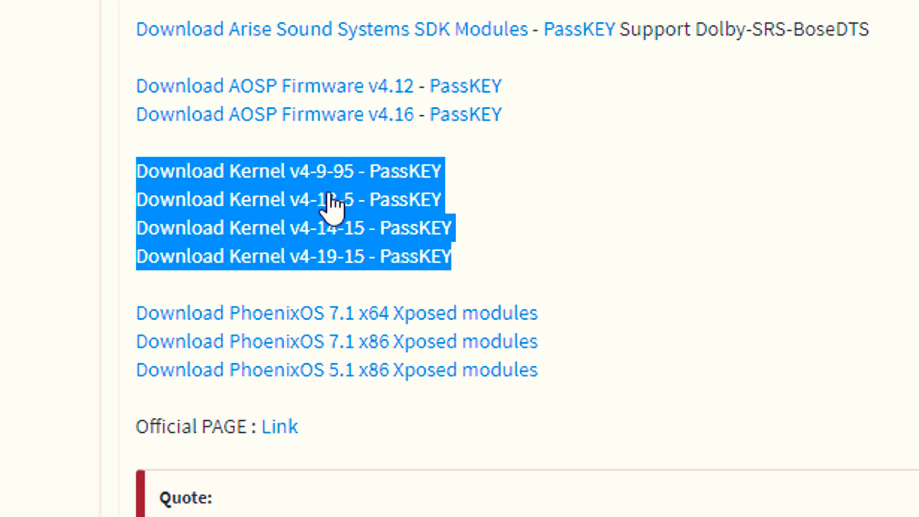
pyautogui.click(437, 439)
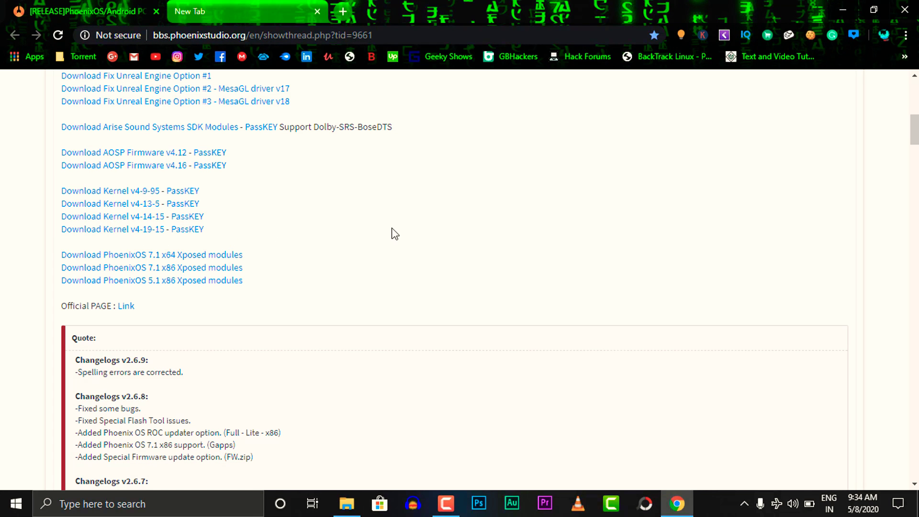
pyautogui.scroll(-8, 395, 234)
pyautogui.scroll(8, 395, 233)
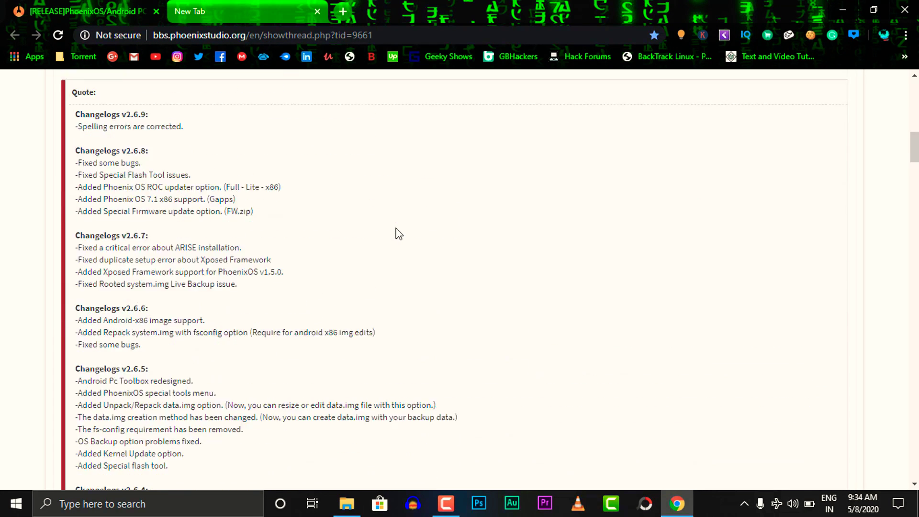
pyautogui.scroll(6, 398, 234)
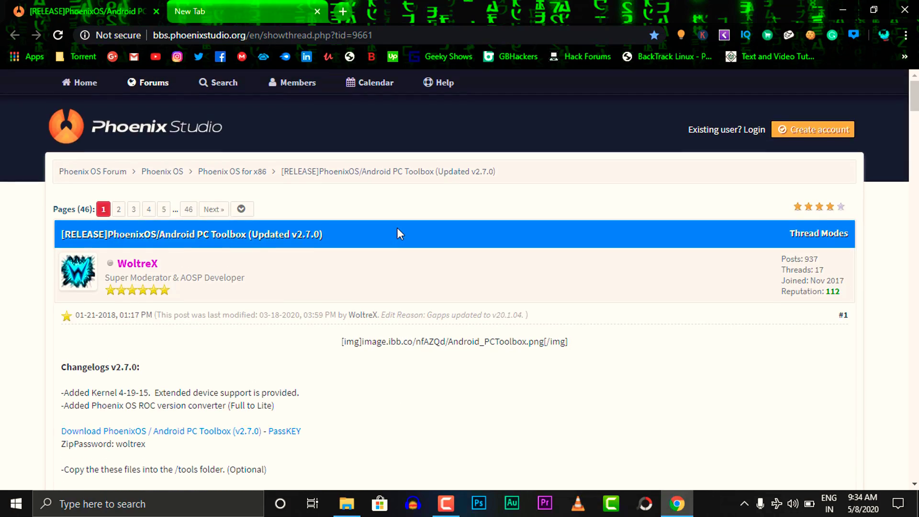
pyautogui.click(843, 10)
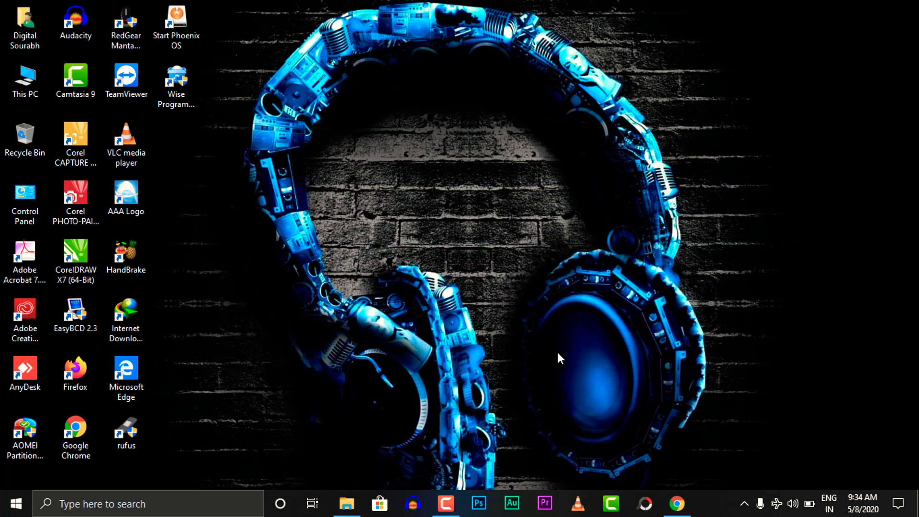
# - Restore the Kernel folder window and look over its three kernel zip files
pyautogui.moveTo(356, 503)
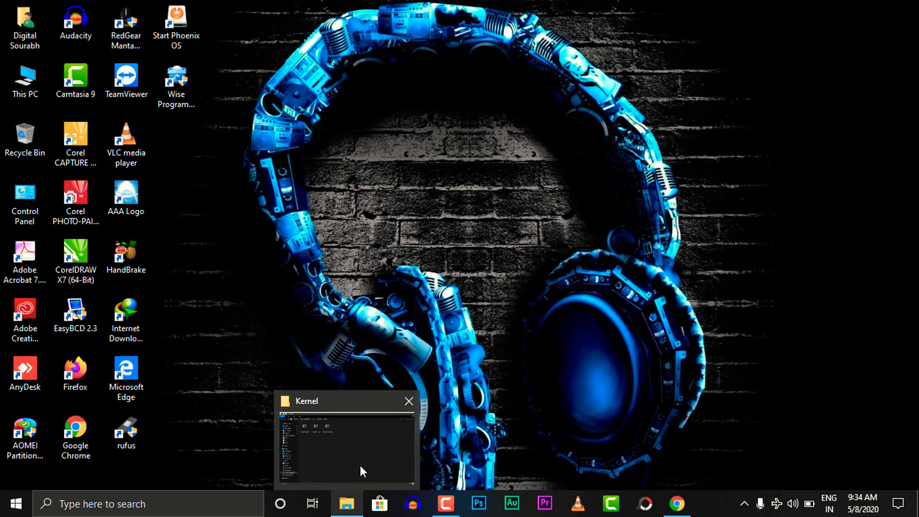
pyautogui.click(360, 465)
pyautogui.moveTo(419, 96); pyautogui.dragTo(160, 191)
pyautogui.click(385, 110)
pyautogui.moveTo(390, 60); pyautogui.dragTo(211, 177)
pyautogui.moveTo(413, 121); pyautogui.dragTo(201, 165)
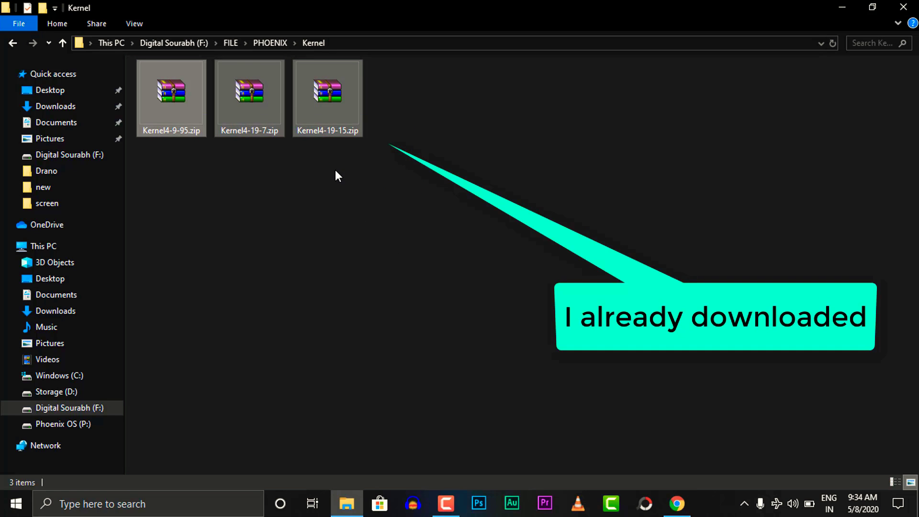
pyautogui.click(335, 170)
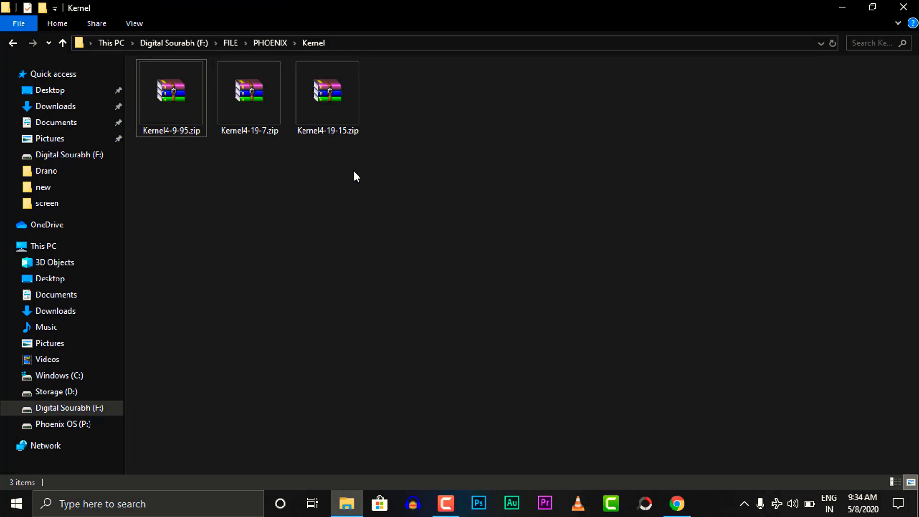
# - Match the Download Kernel v4-19-15 link to Kernel4-19-15.zip in the Kernel folder, then show the desktop
pyautogui.click(677, 504)
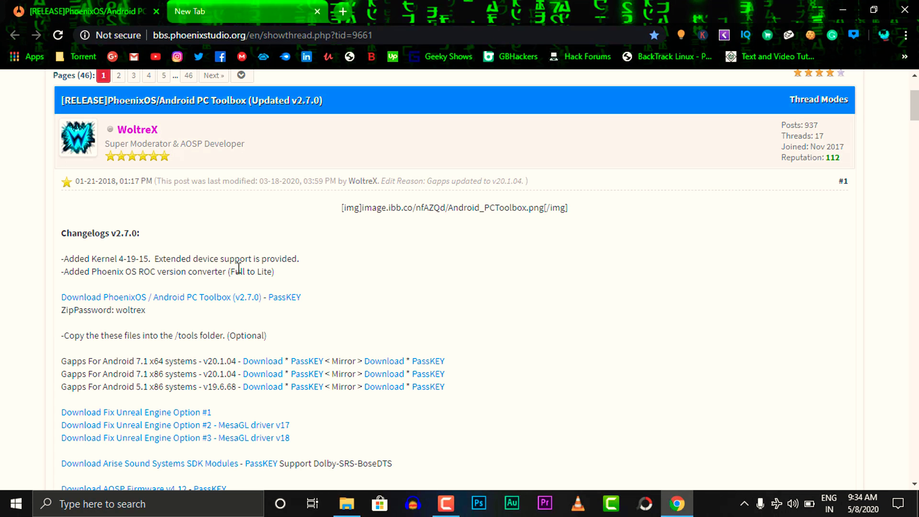
pyautogui.scroll(-5, 212, 429)
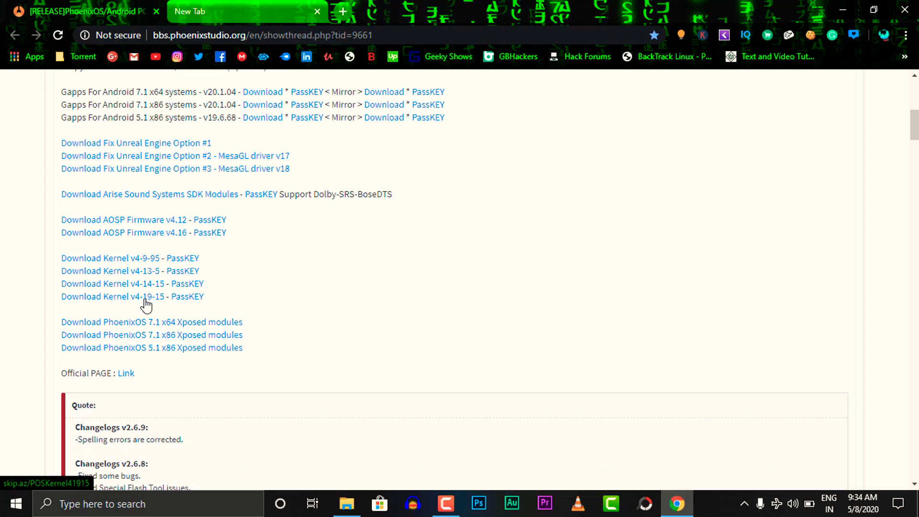
pyautogui.moveTo(56, 303); pyautogui.dragTo(193, 312)
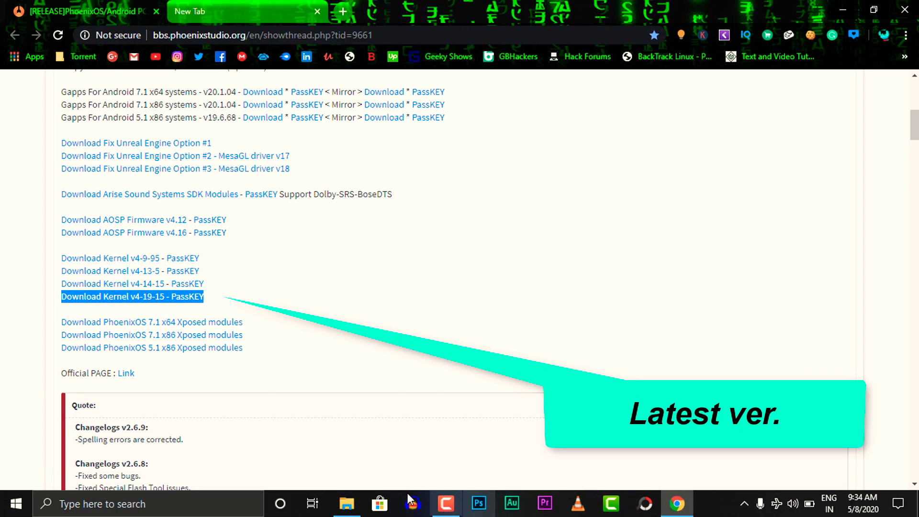
pyautogui.click(346, 504)
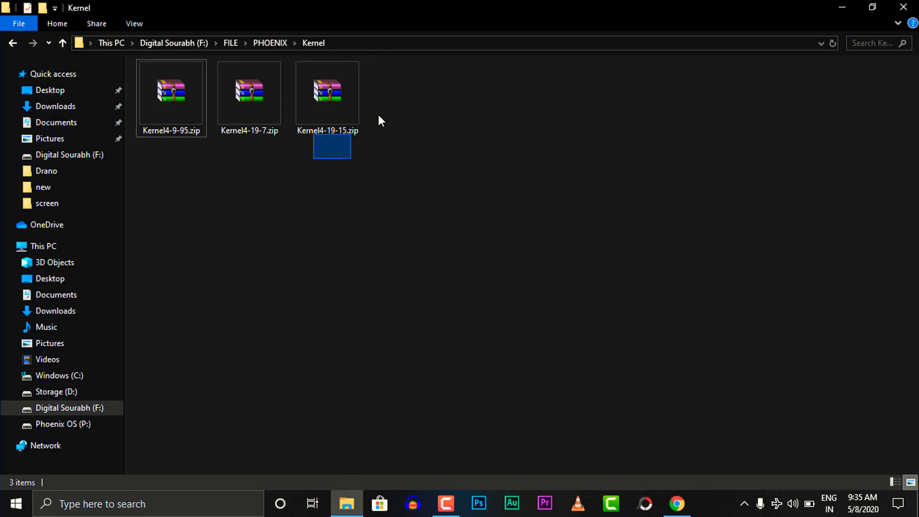
pyautogui.moveTo(378, 115); pyautogui.dragTo(397, 108)
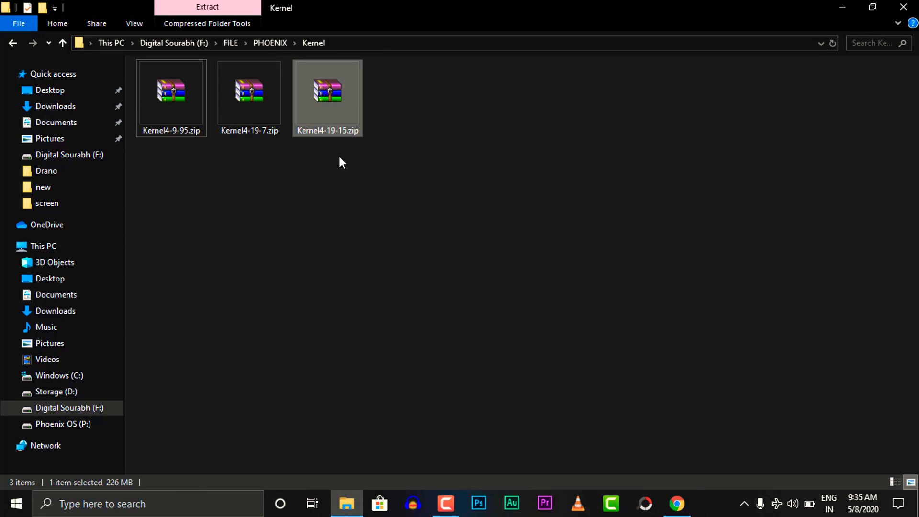
pyautogui.click(304, 158)
pyautogui.doubleClick(808, 6)
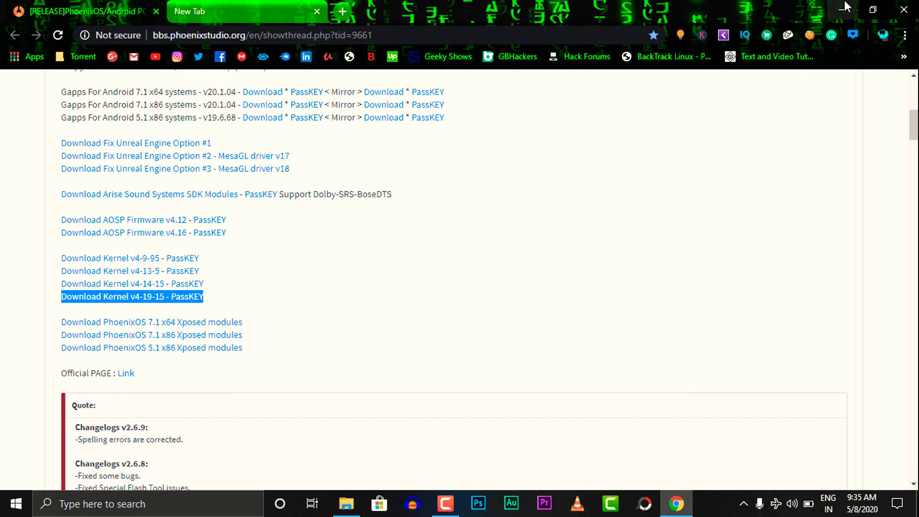
pyautogui.press('super+d')
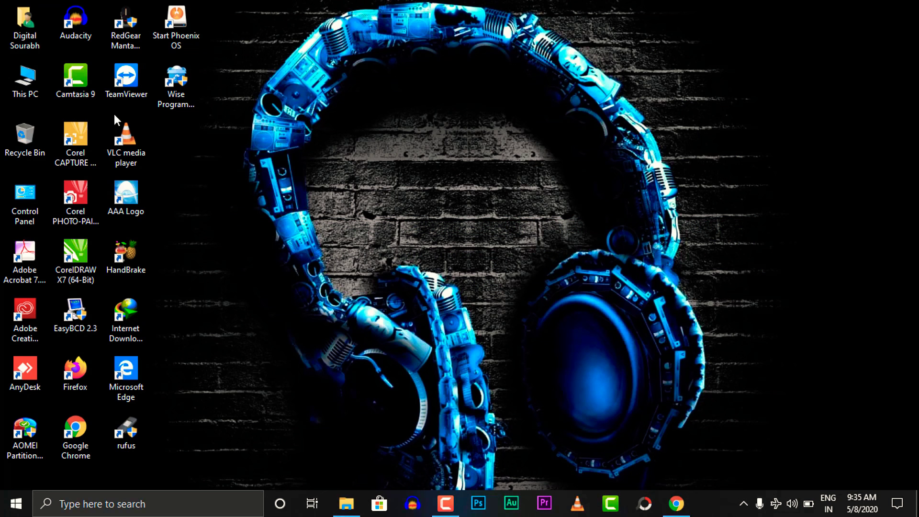
# - Browse This PC to F:\FILE\PHOENIX and select the APTv270.zip archive
pyautogui.doubleClick(15, 77)
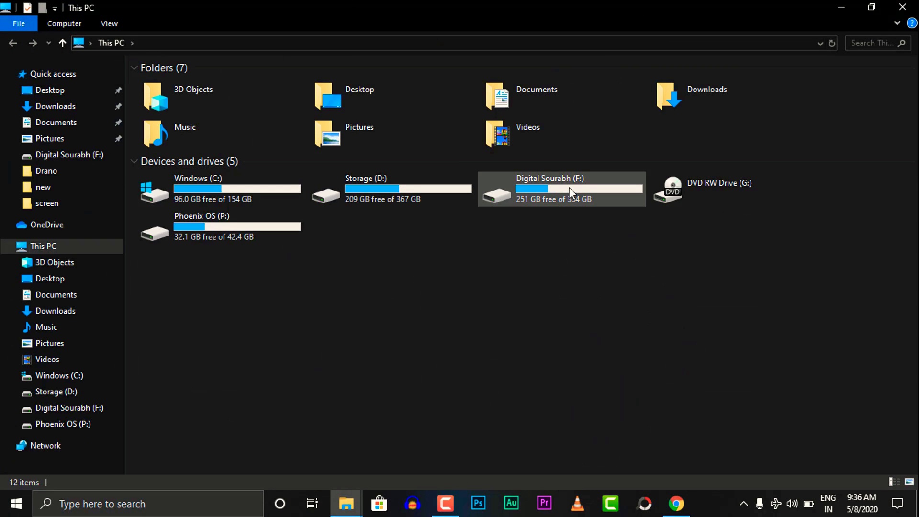
pyautogui.click(569, 188)
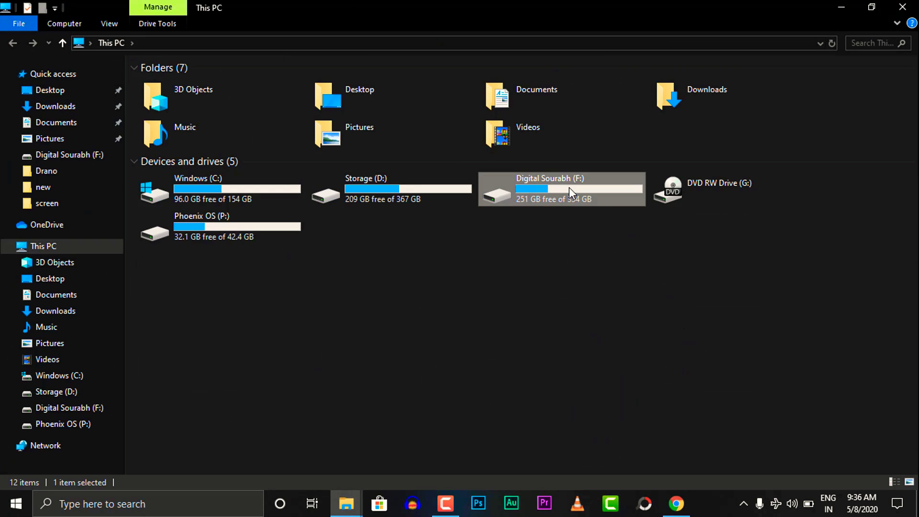
pyautogui.doubleClick(570, 188)
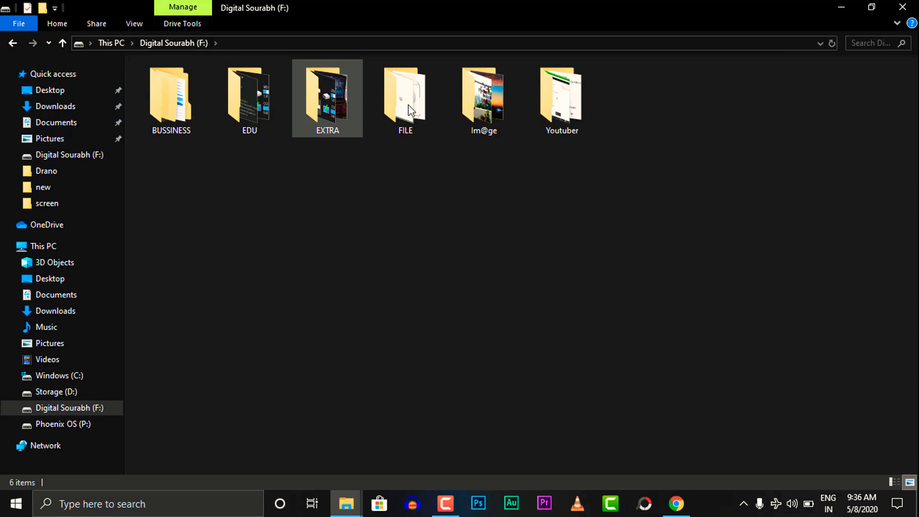
pyautogui.doubleClick(409, 106)
pyautogui.doubleClick(189, 107)
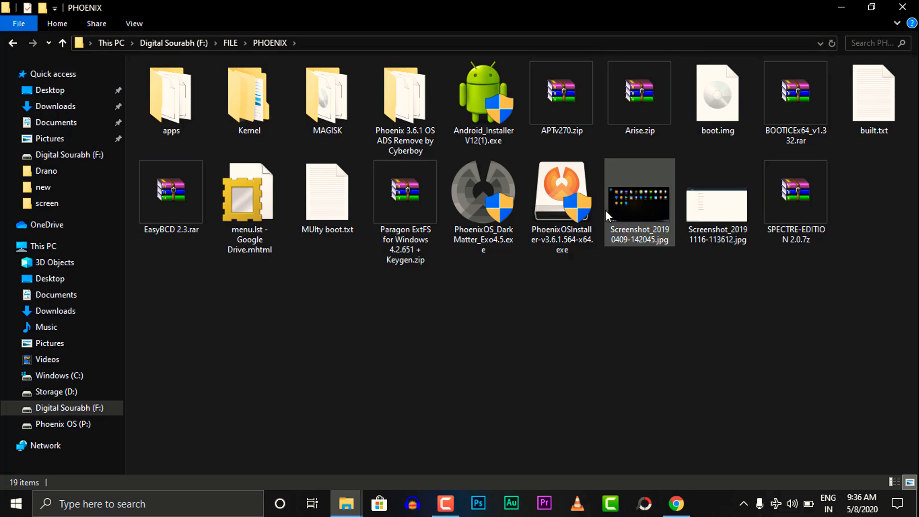
pyautogui.click(558, 103)
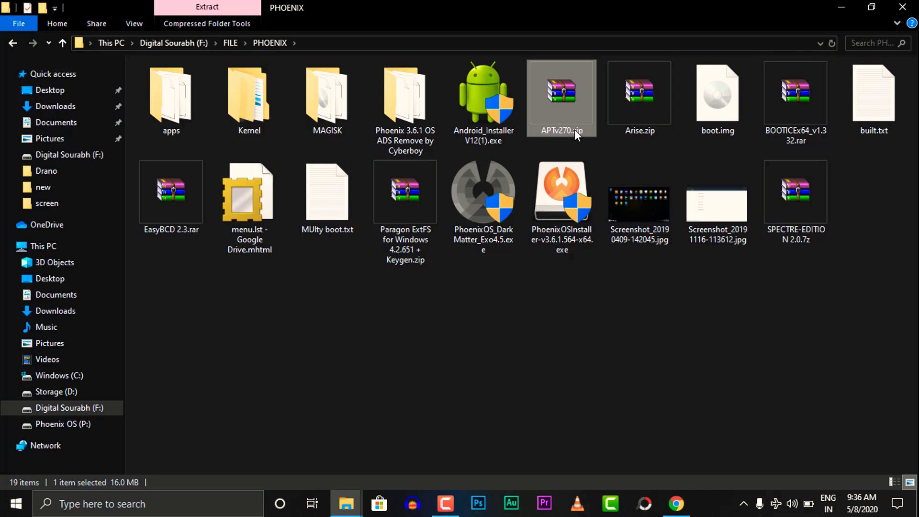
# - Extract APTv270.zip into its own folder with WinRAR, entering the archive password
pyautogui.rightClick(552, 119)
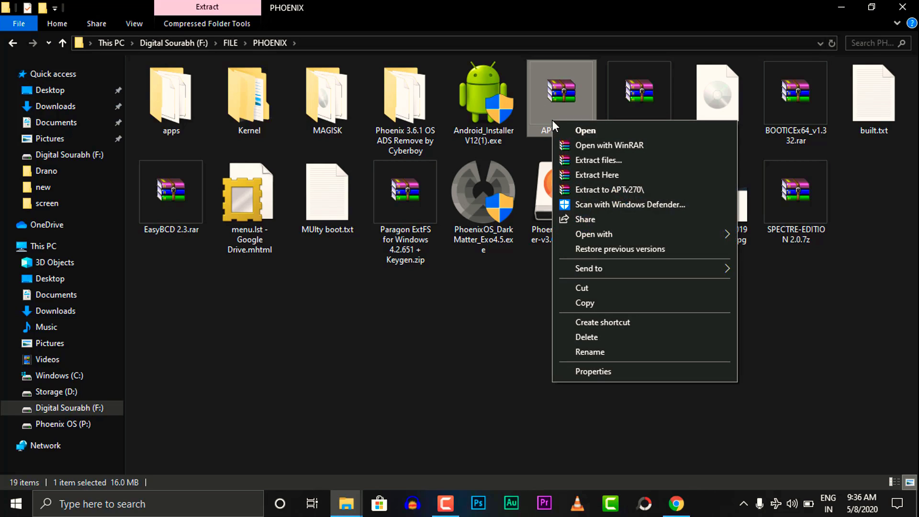
pyautogui.click(622, 188)
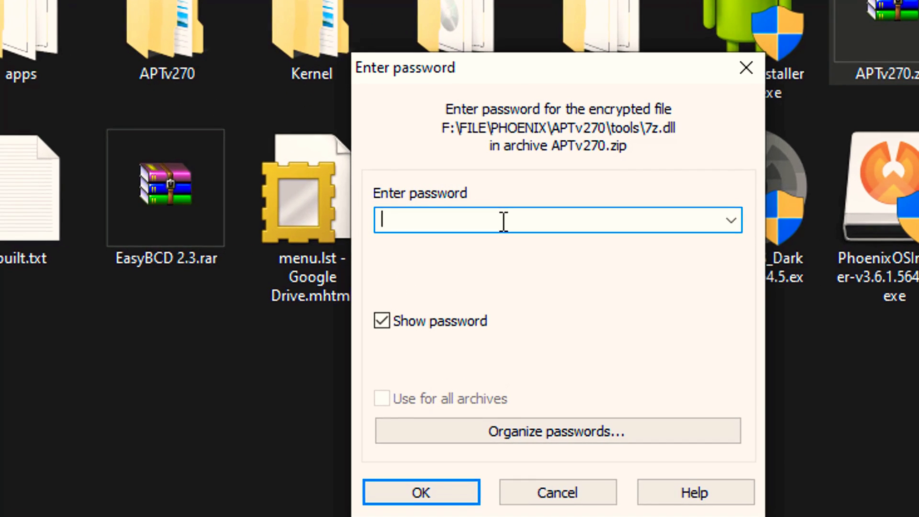
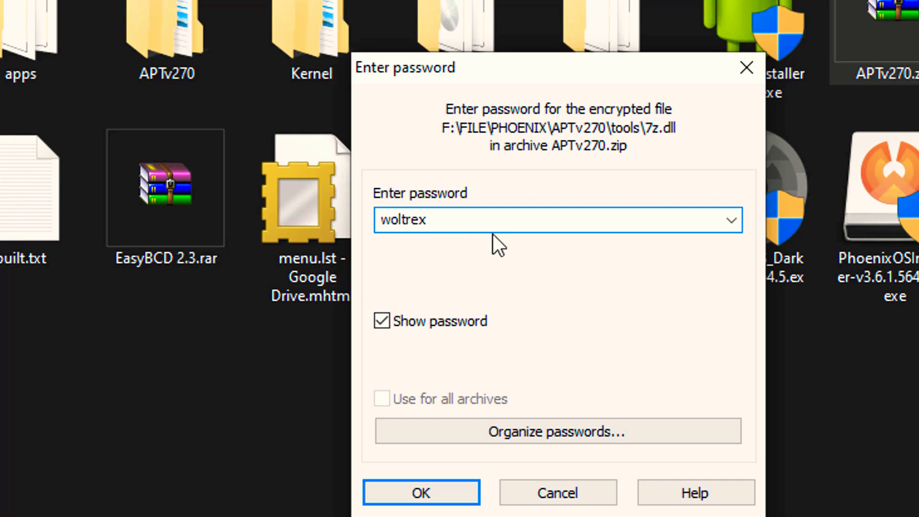
pyautogui.click(411, 492)
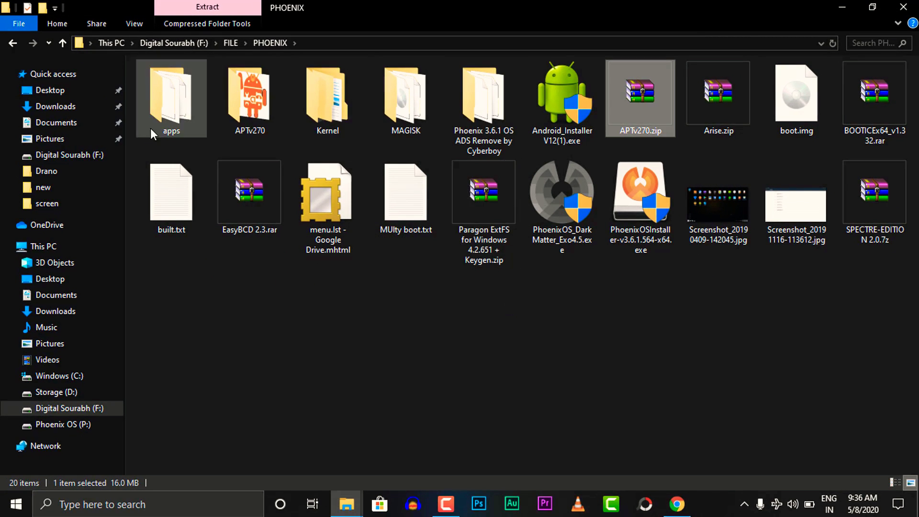
# - Cut the APTv270 folder from PHOENIX, paste it into the root of Windows (C:), and refresh
pyautogui.click(261, 85)
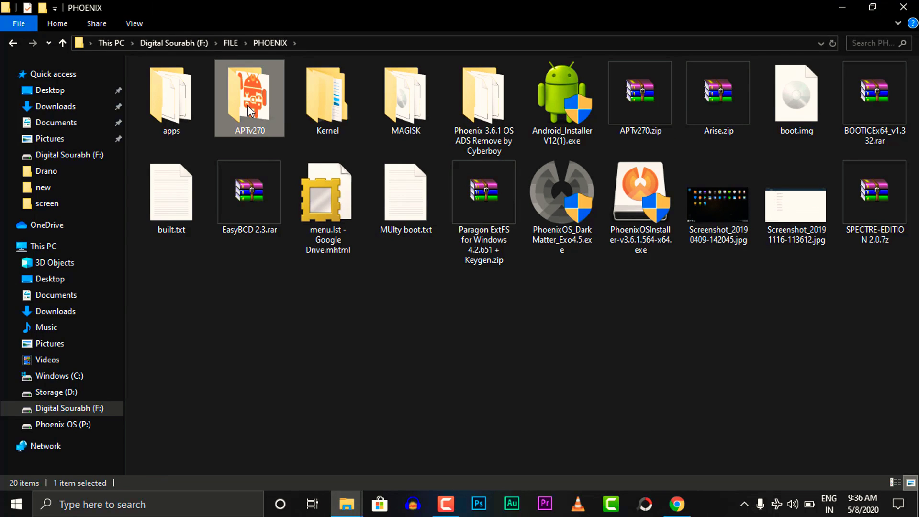
pyautogui.rightClick(258, 108)
pyautogui.click(300, 355)
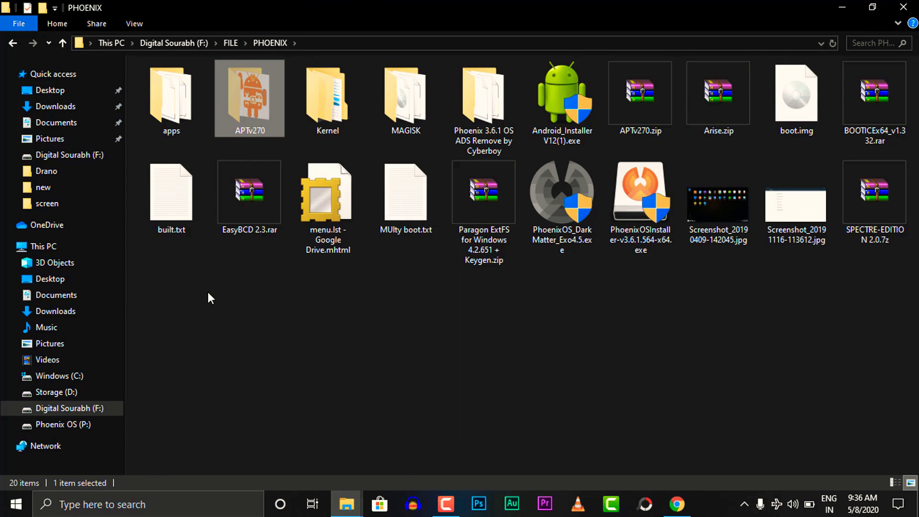
pyautogui.click(92, 377)
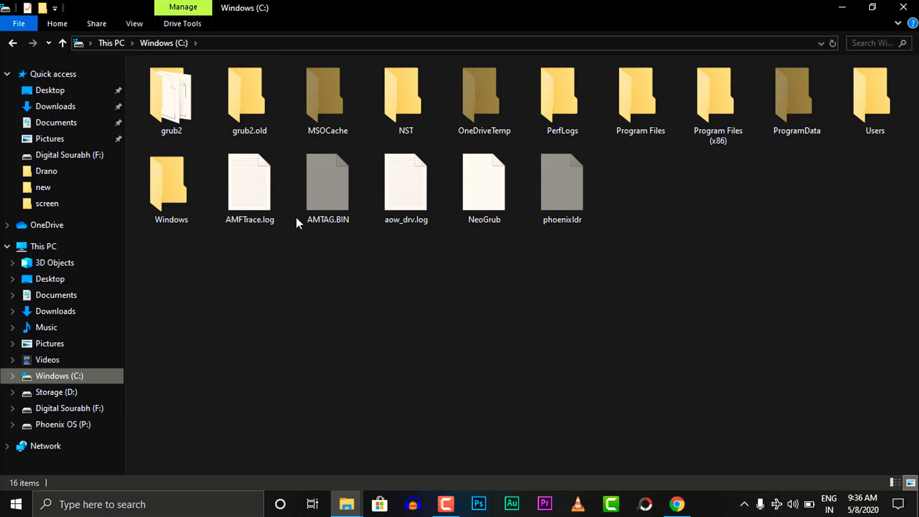
pyautogui.click(201, 43)
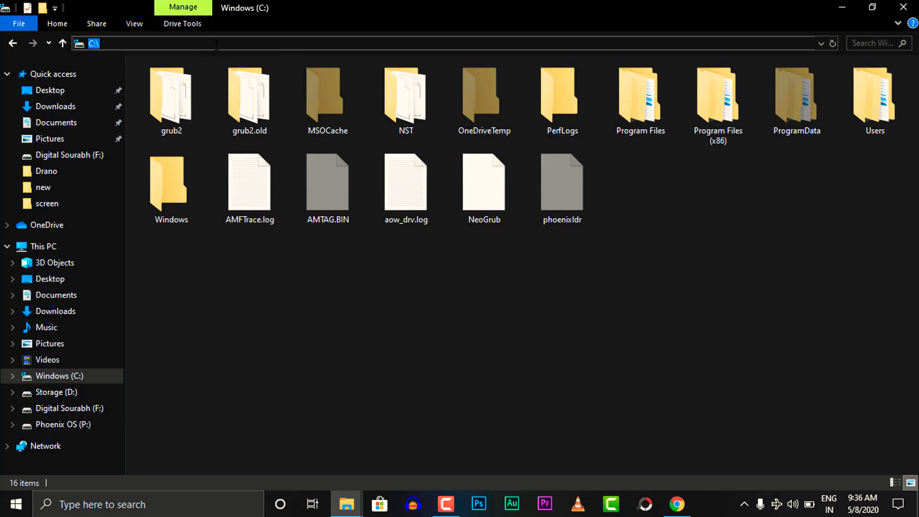
pyautogui.rightClick(243, 254)
pyautogui.click(272, 327)
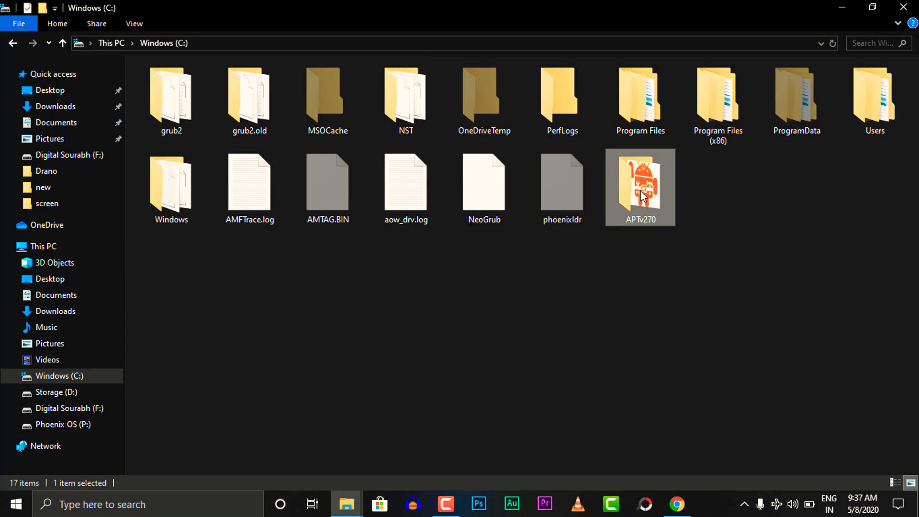
pyautogui.rightClick(698, 271)
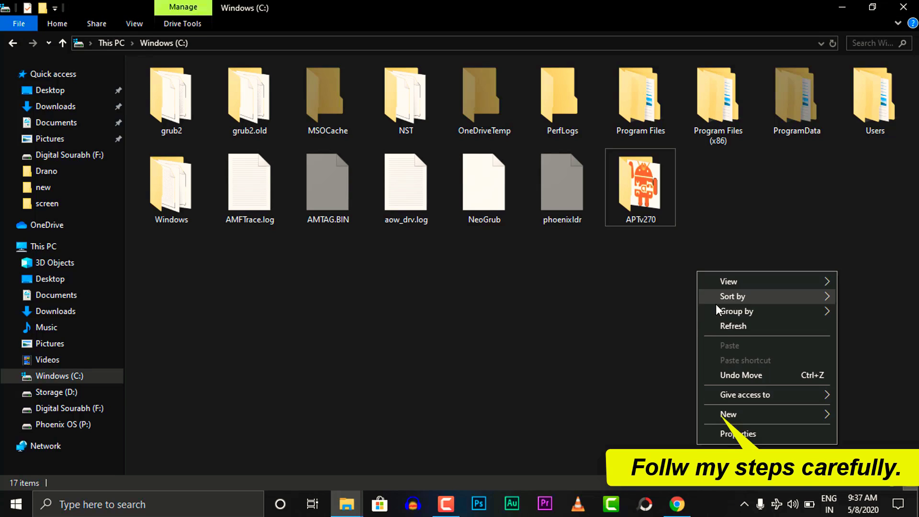
pyautogui.click(731, 328)
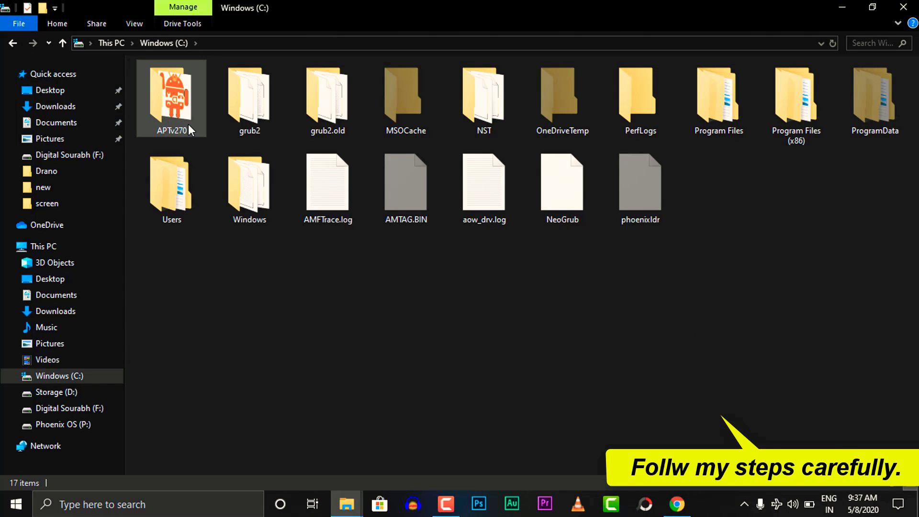
# - Open the PhoenixS folder on the Phoenix OS (P:) drive
pyautogui.click(99, 422)
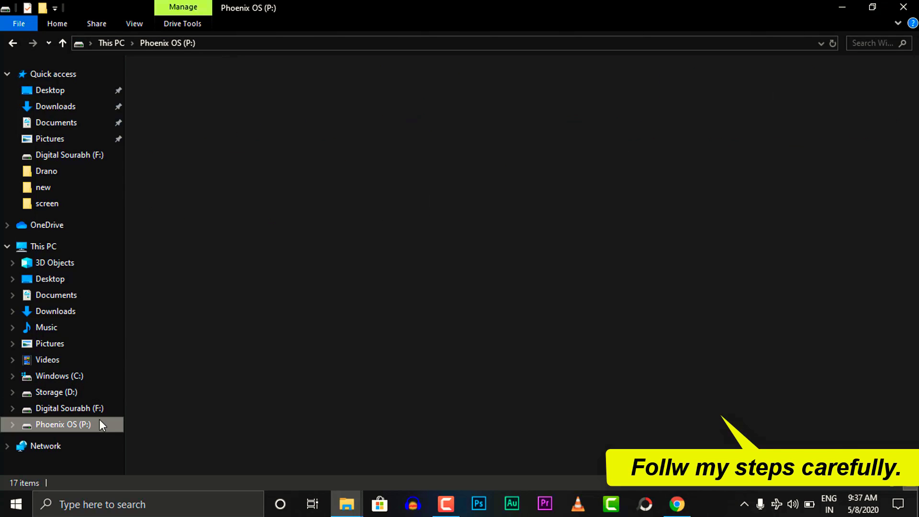
pyautogui.click(171, 111)
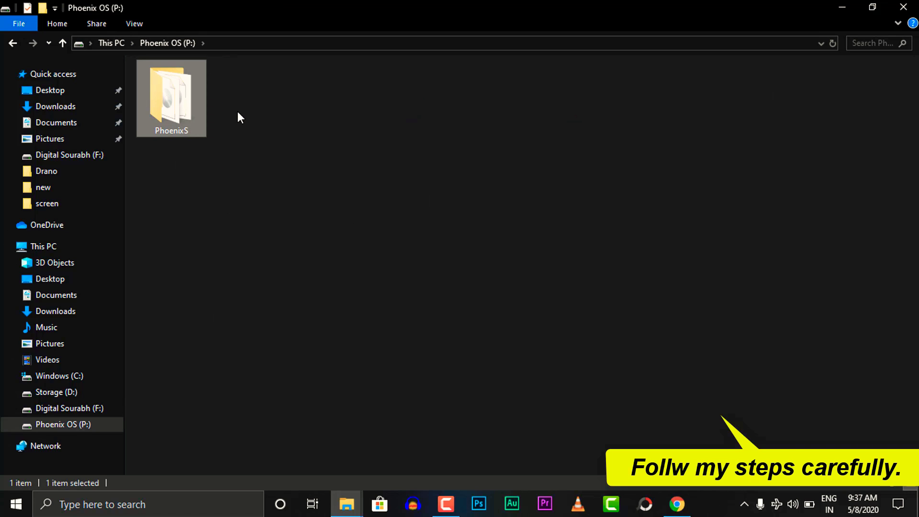
pyautogui.moveTo(236, 112); pyautogui.dragTo(198, 164)
pyautogui.click(173, 105)
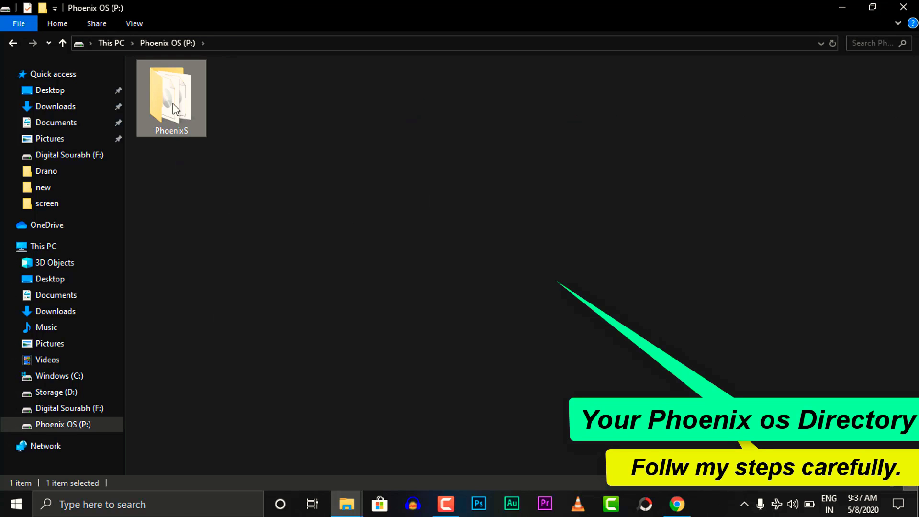
pyautogui.doubleClick(174, 104)
# - Select system.img among the six image files and copy it
pyautogui.moveTo(185, 227); pyautogui.dragTo(187, 73)
pyautogui.click(235, 206)
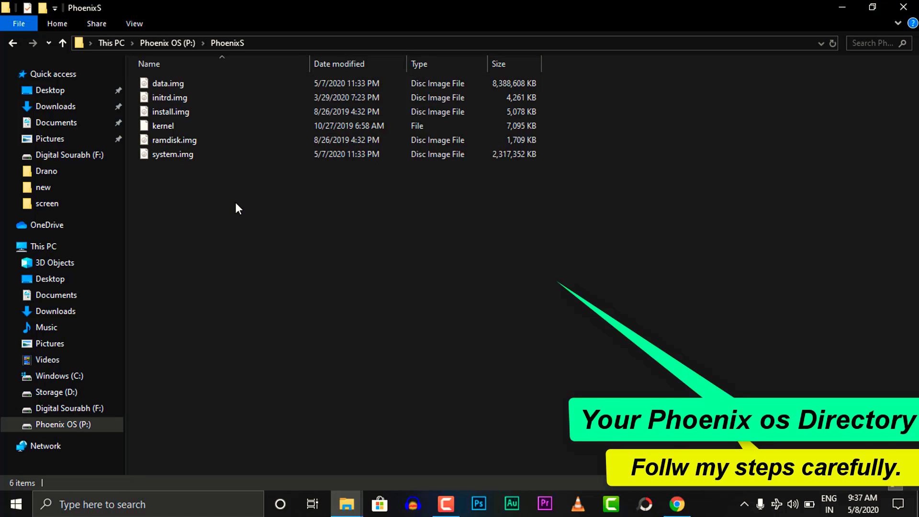
pyautogui.moveTo(236, 203); pyautogui.dragTo(192, 135)
pyautogui.click(193, 191)
pyautogui.moveTo(193, 193); pyautogui.dragTo(173, 76)
pyautogui.click(167, 185)
pyautogui.moveTo(164, 178); pyautogui.dragTo(255, 162)
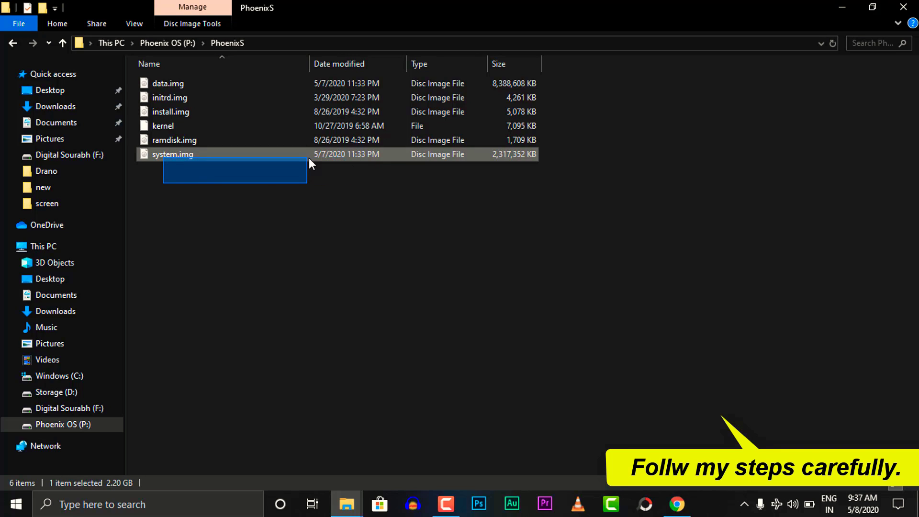
pyautogui.moveTo(349, 157); pyautogui.dragTo(349, 159)
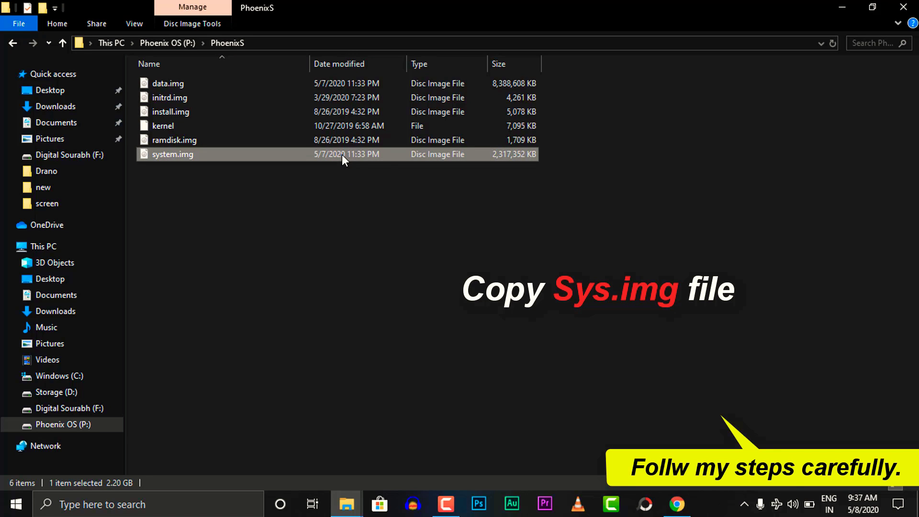
pyautogui.rightClick(341, 154)
pyautogui.click(376, 350)
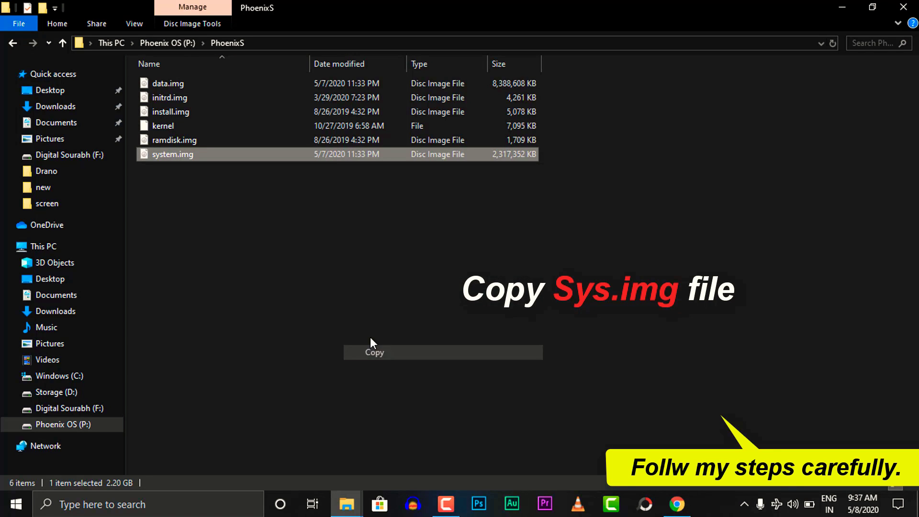
pyautogui.rightClick(337, 159)
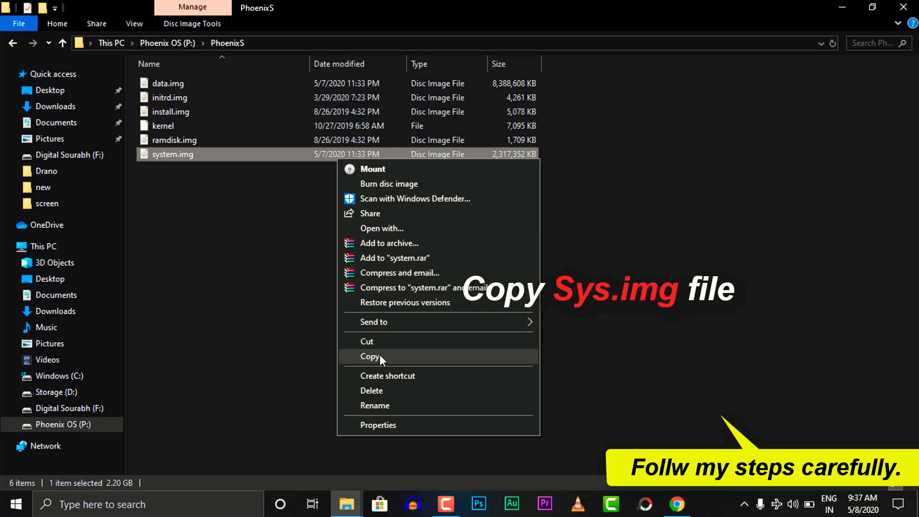
pyautogui.click(380, 355)
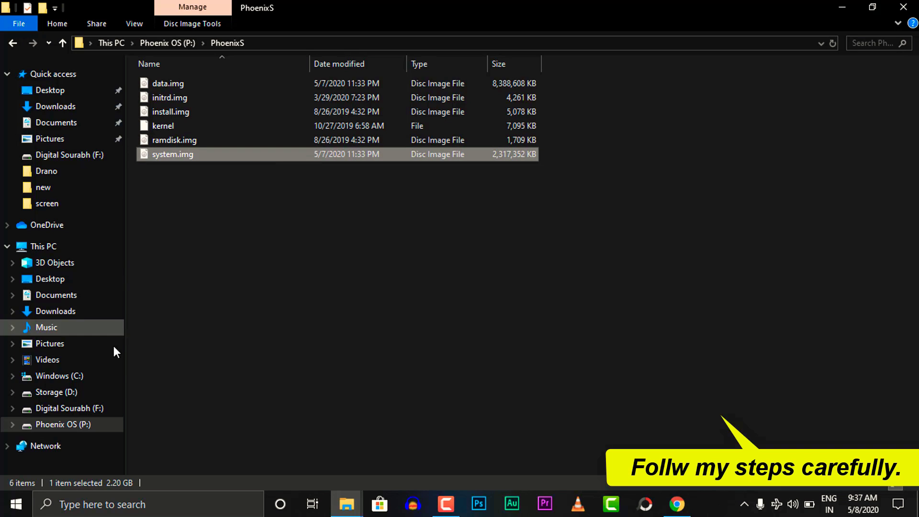
# - Paste system.img into the empty C:\APTv270\in folder
pyautogui.click(57, 376)
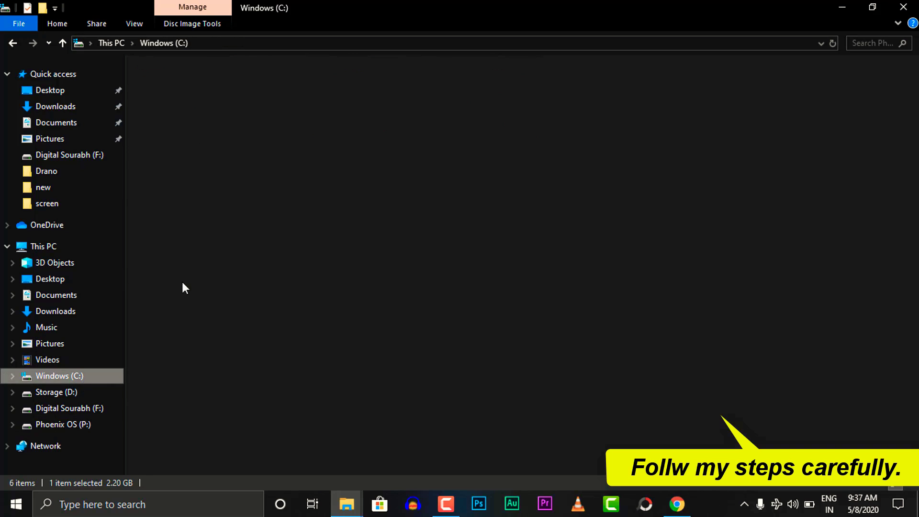
pyautogui.doubleClick(181, 103)
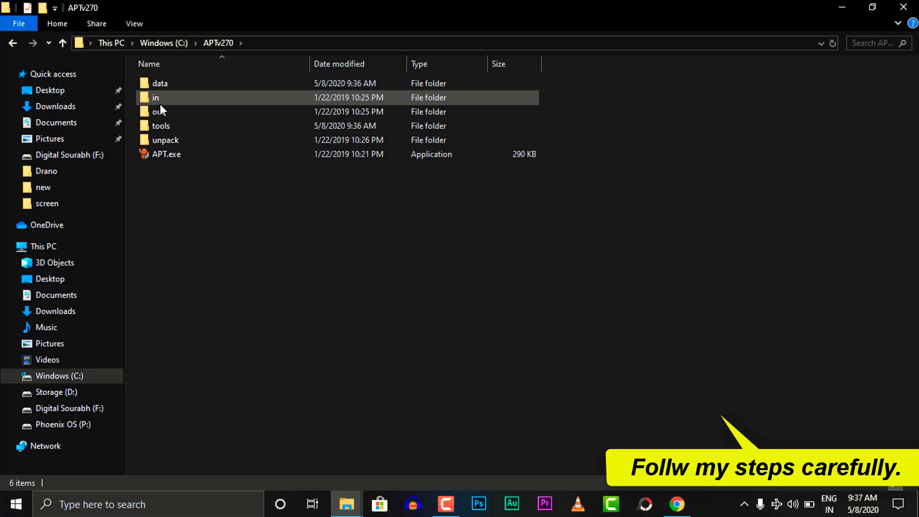
pyautogui.doubleClick(168, 97)
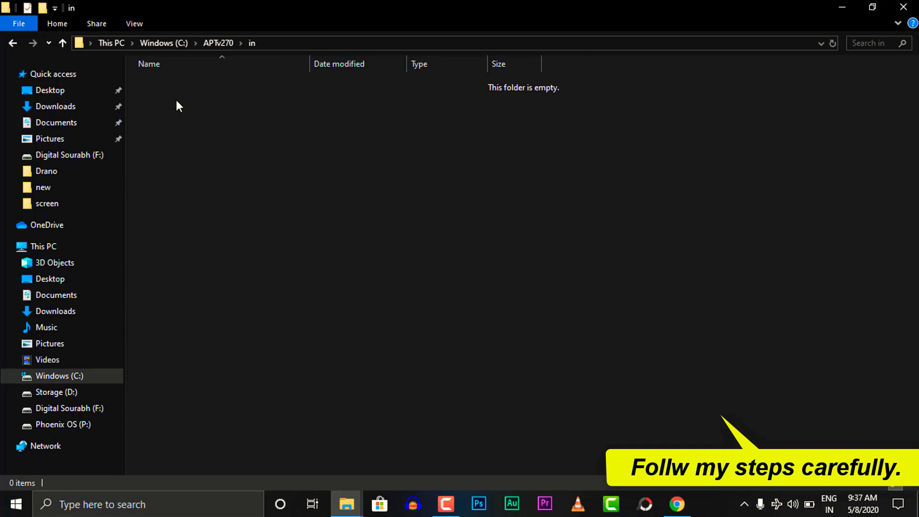
pyautogui.rightClick(176, 99)
pyautogui.click(202, 190)
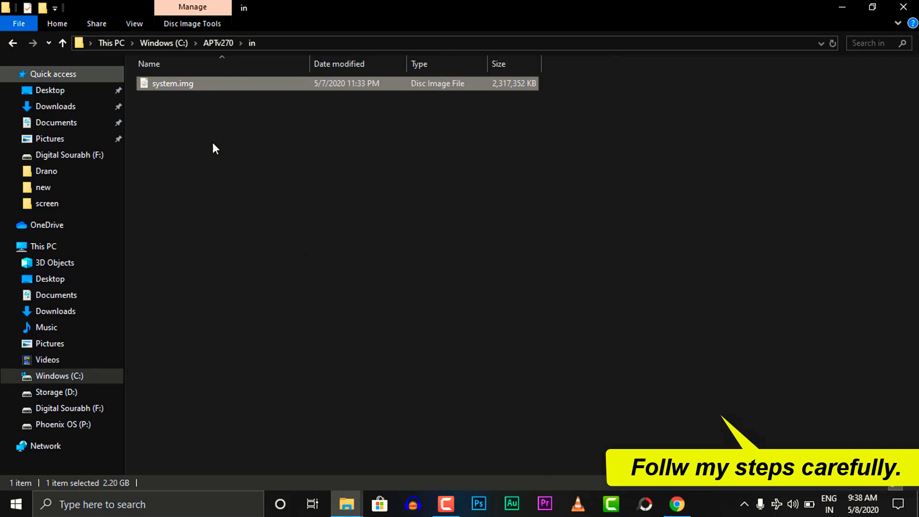
# - Refresh the in folder to confirm the 2.20 GB system.img, then return to APTv270
pyautogui.click(230, 134)
pyautogui.rightClick(231, 128)
pyautogui.click(261, 181)
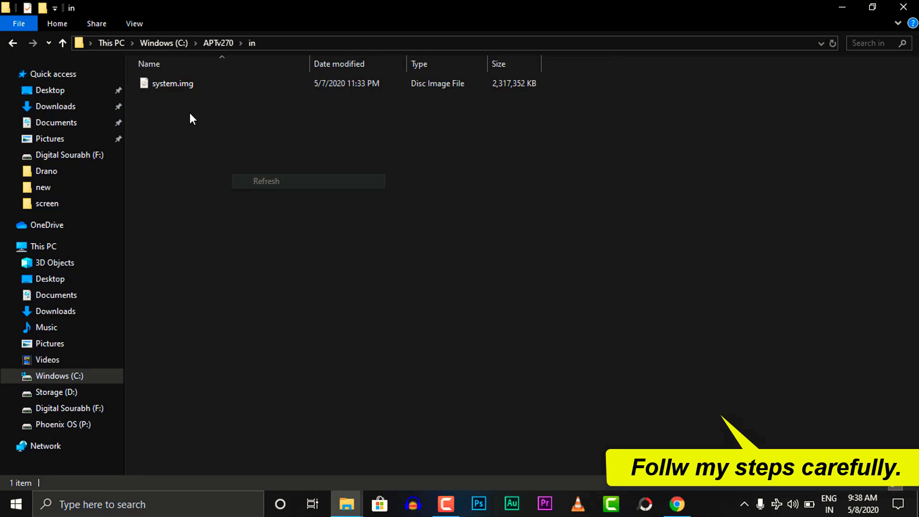
pyautogui.click(191, 88)
pyautogui.moveTo(180, 116); pyautogui.dragTo(268, 79)
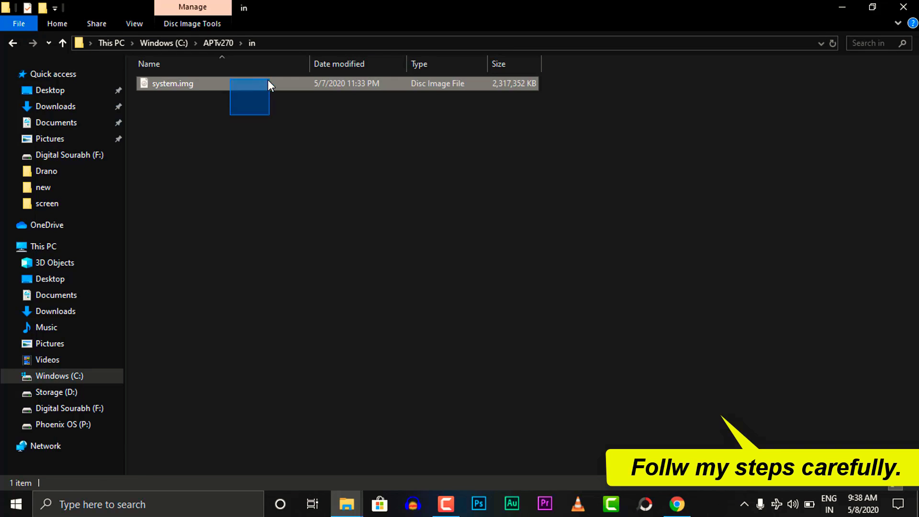
pyautogui.click(16, 42)
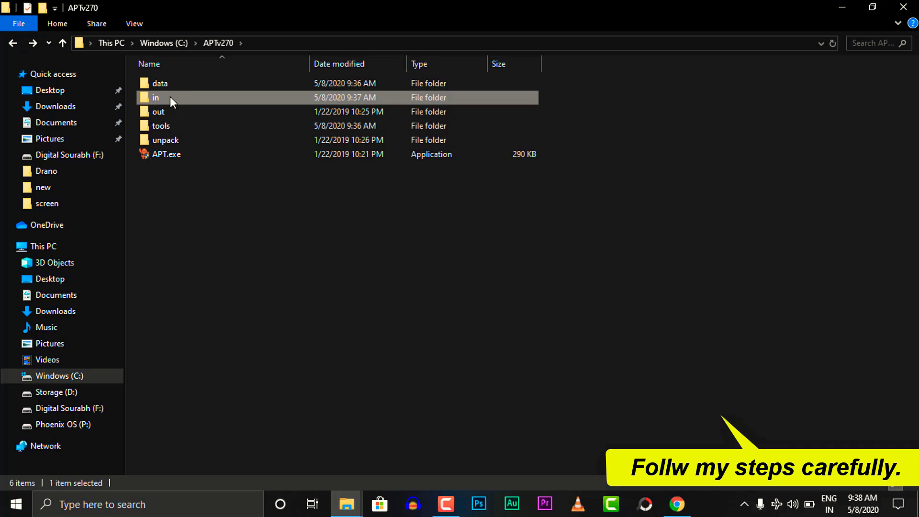
# - Navigate to the Kernel folder under F:\FILE\PHOENIX
pyautogui.click(92, 408)
pyautogui.click(277, 104)
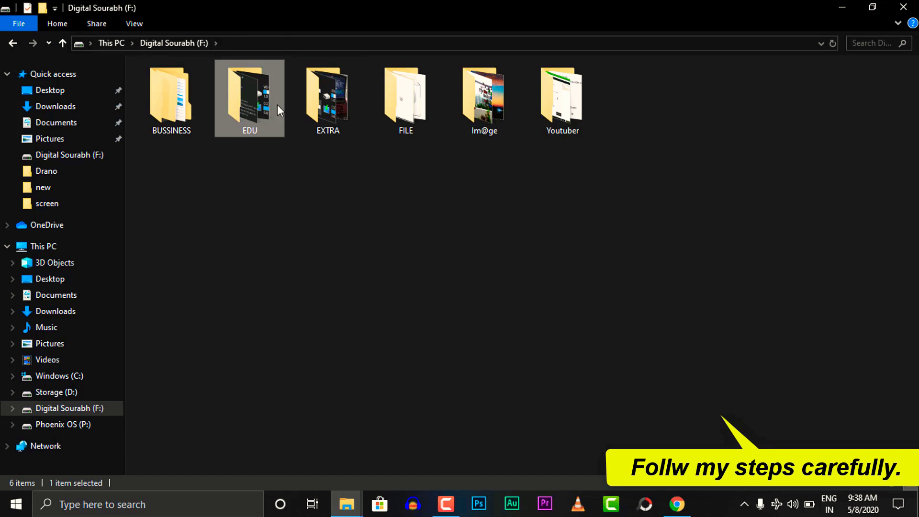
pyautogui.click(331, 107)
pyautogui.click(400, 110)
pyautogui.doubleClick(400, 110)
pyautogui.click(185, 102)
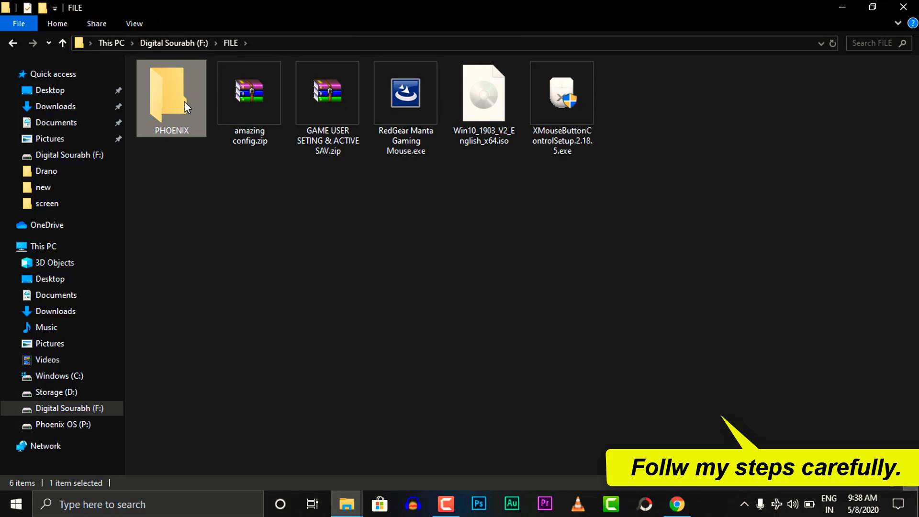
pyautogui.doubleClick(185, 101)
pyautogui.doubleClick(257, 111)
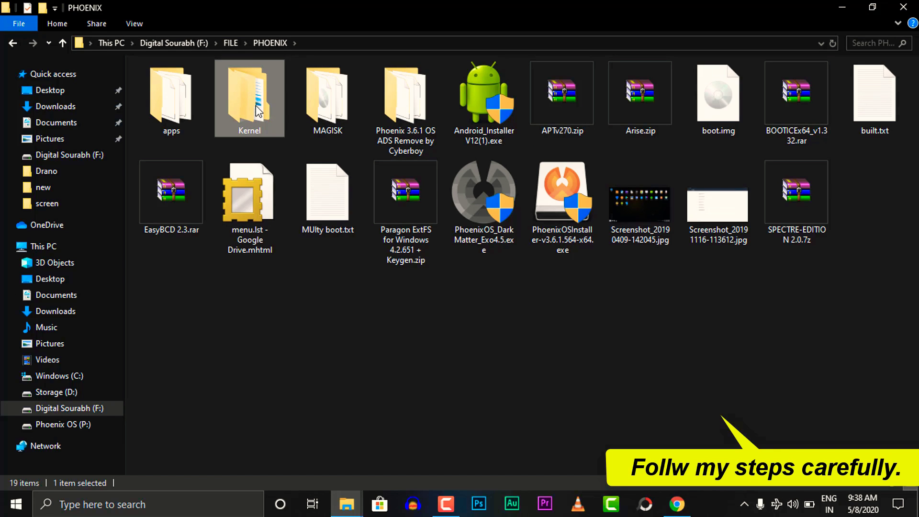
# - Copy the Kernel4-19-15.zip archive
pyautogui.click(327, 105)
pyautogui.moveTo(354, 157); pyautogui.dragTo(343, 108)
pyautogui.rightClick(343, 108)
pyautogui.click(383, 292)
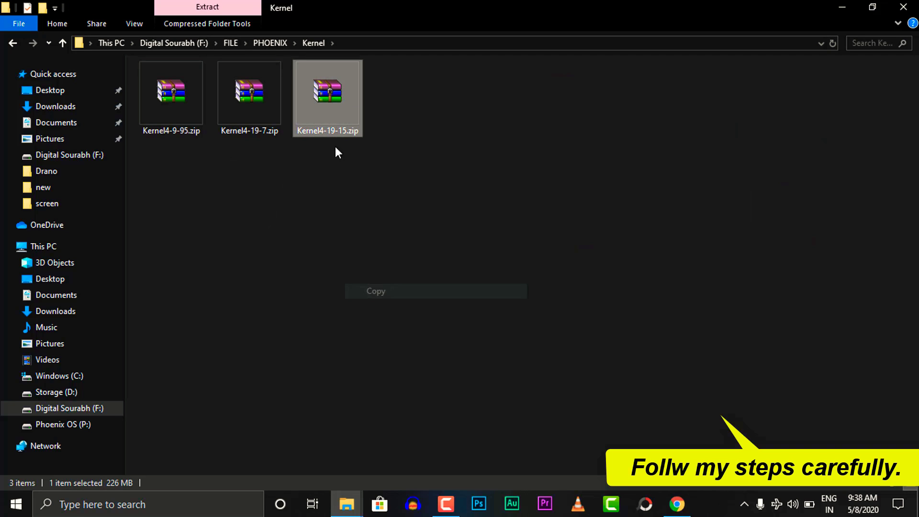
pyautogui.rightClick(332, 111)
pyautogui.click(362, 294)
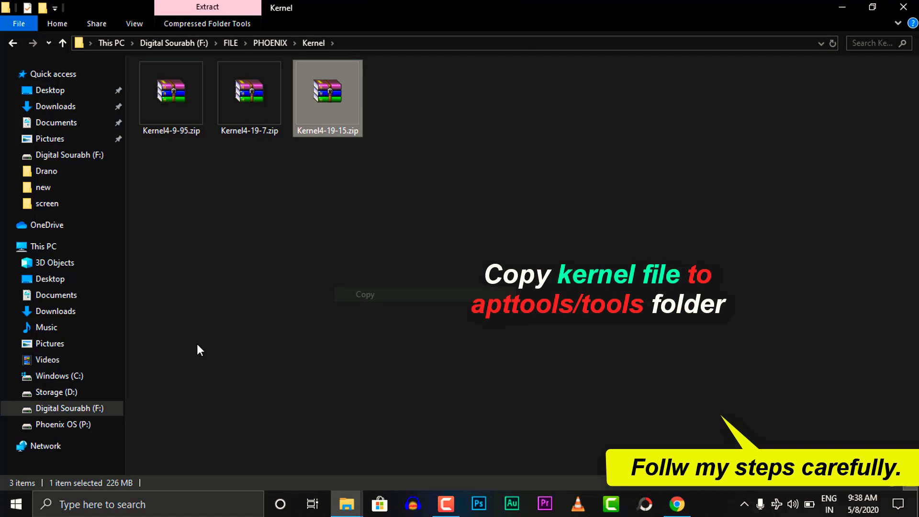
# - Paste Kernel4-19-15.zip into C:\APTv270\tools, then go back to APTv270
pyautogui.click(59, 376)
pyautogui.doubleClick(180, 108)
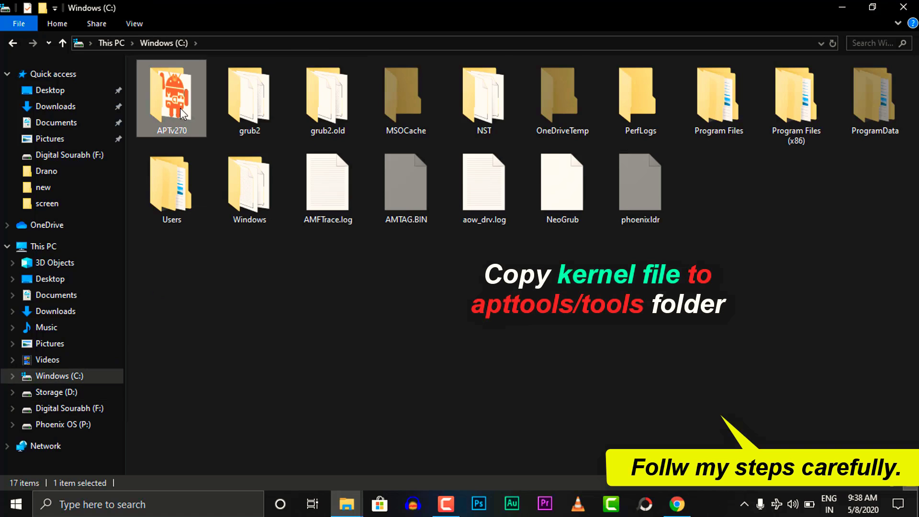
pyautogui.doubleClick(174, 127)
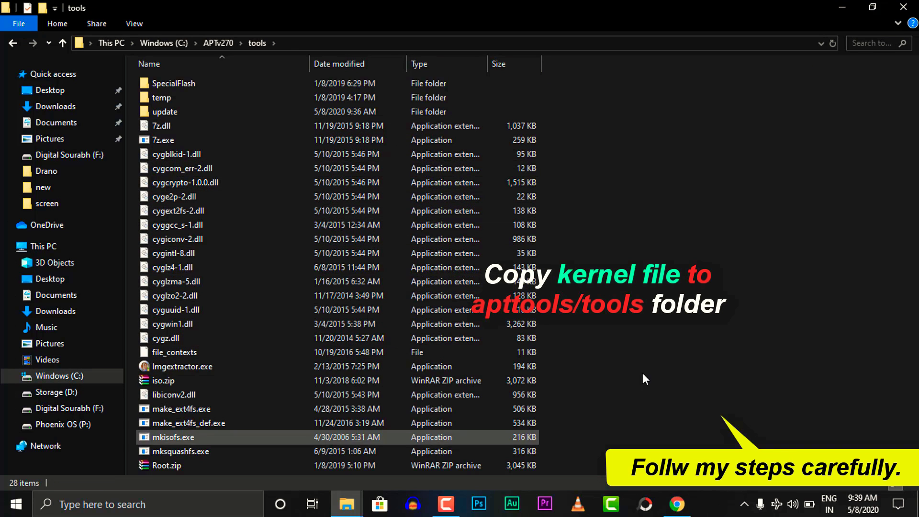
pyautogui.rightClick(707, 169)
pyautogui.click(731, 267)
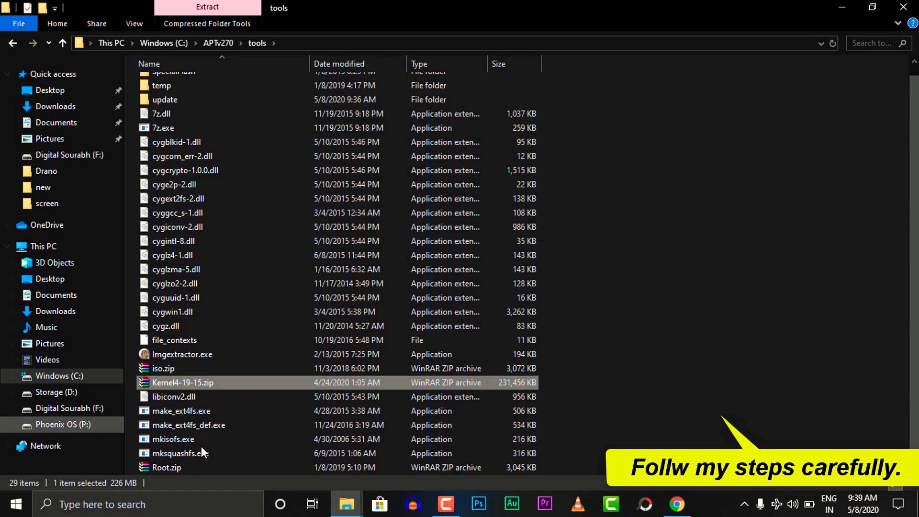
pyautogui.keyDown('ctrl'); pyautogui.click(240, 385); pyautogui.keyUp('ctrl')
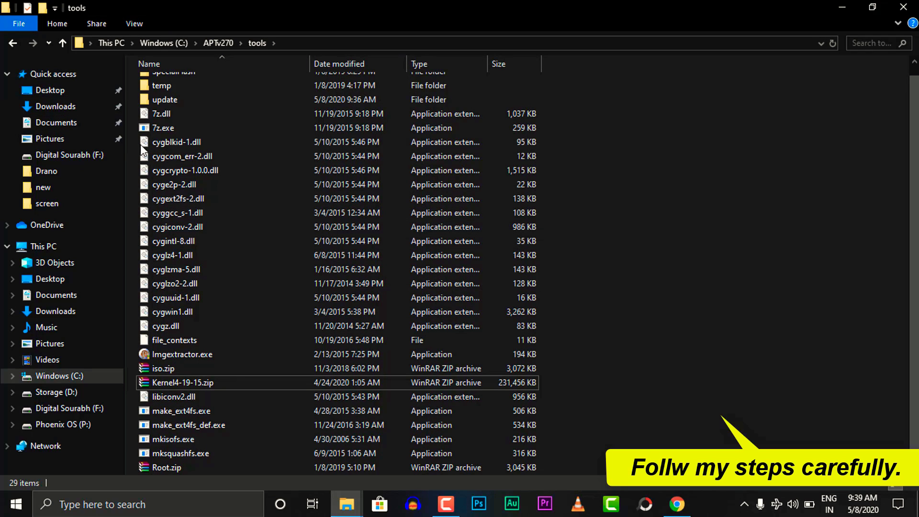
pyautogui.click(13, 43)
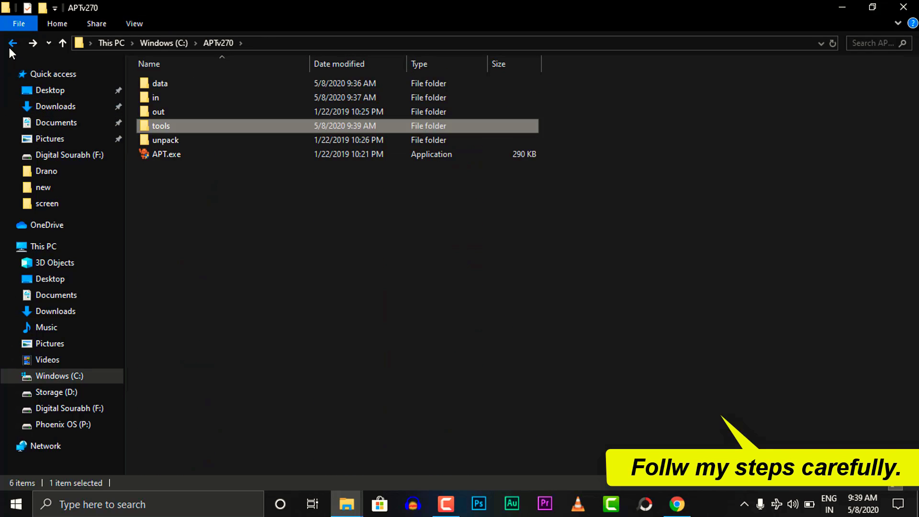
# - Launch APT.exe from APTv270 and minimize File Explorer behind the toolbox console
pyautogui.hotkey('ctrl', 'a')
pyautogui.click(186, 152)
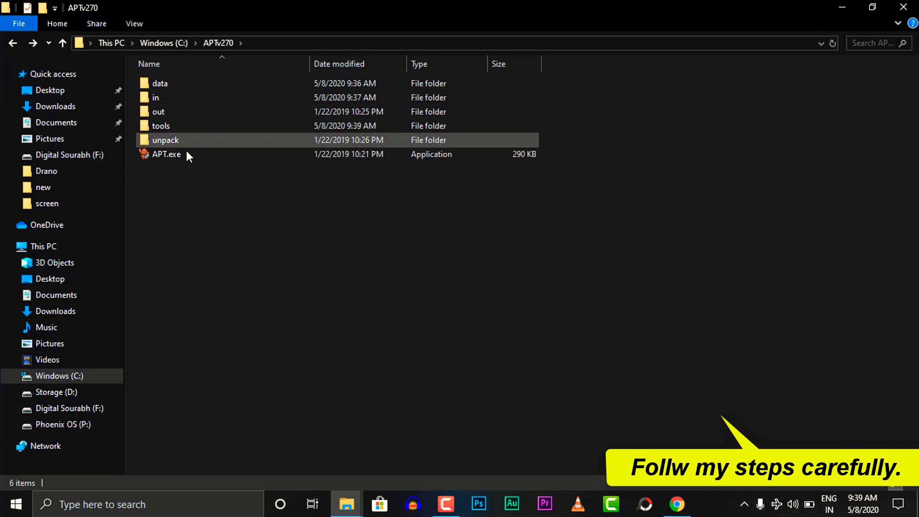
pyautogui.click(181, 154)
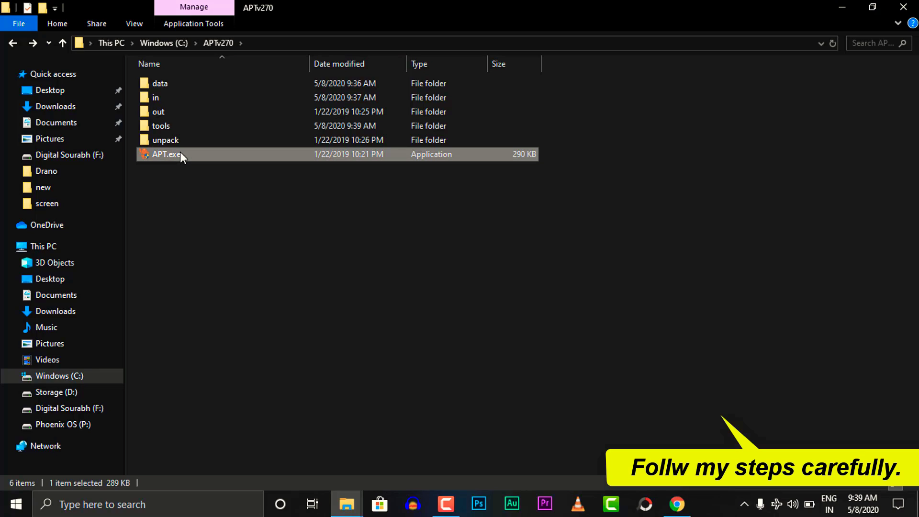
pyautogui.doubleClick(180, 154)
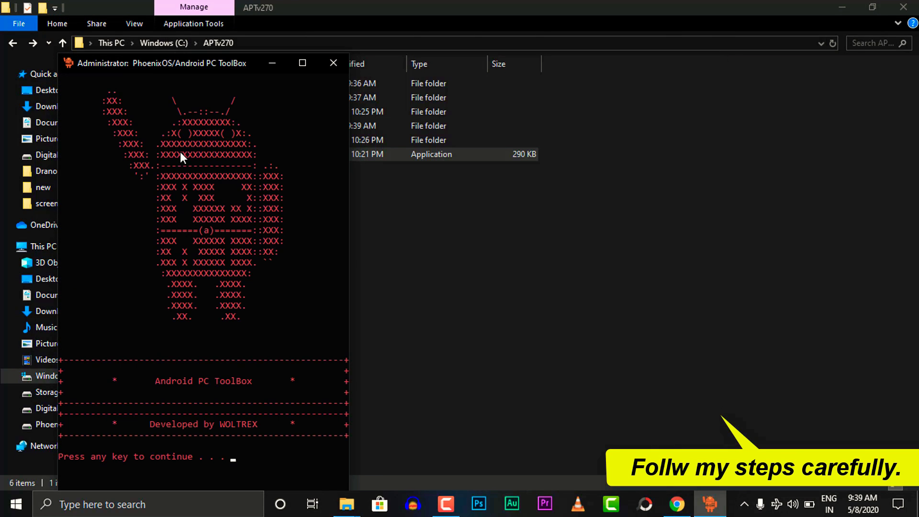
pyautogui.moveTo(186, 66); pyautogui.dragTo(455, 3)
pyautogui.click(832, 19)
pyautogui.click(837, 8)
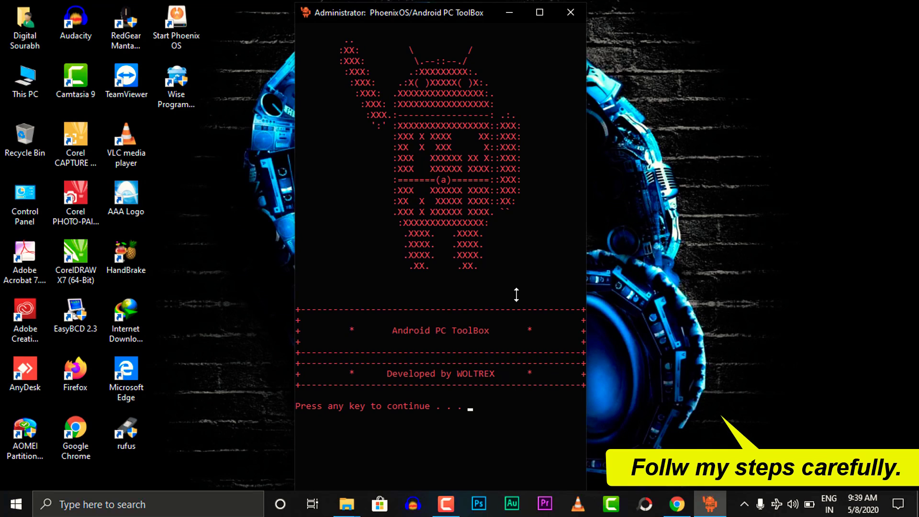
# - Continue to the main menu and choose option 2, Unpack system.img file
pyautogui.press('Return')
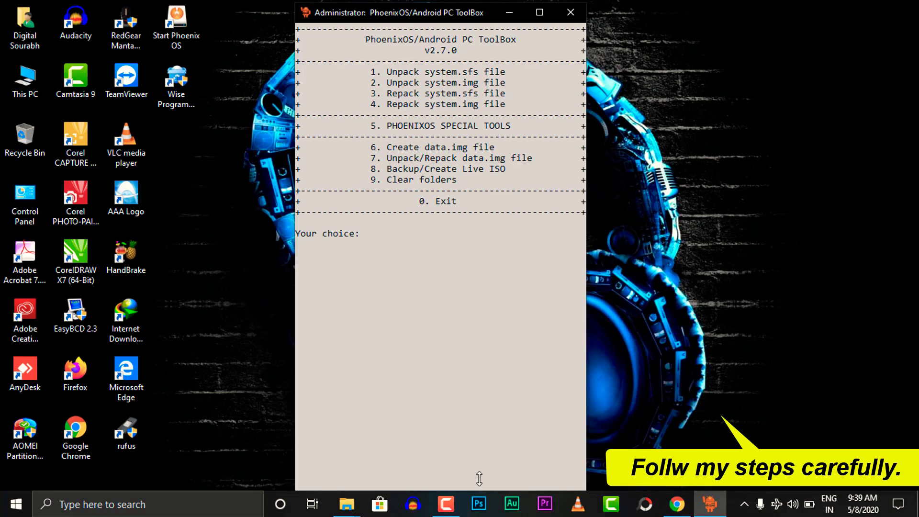
pyautogui.moveTo(477, 487); pyautogui.dragTo(441, 252)
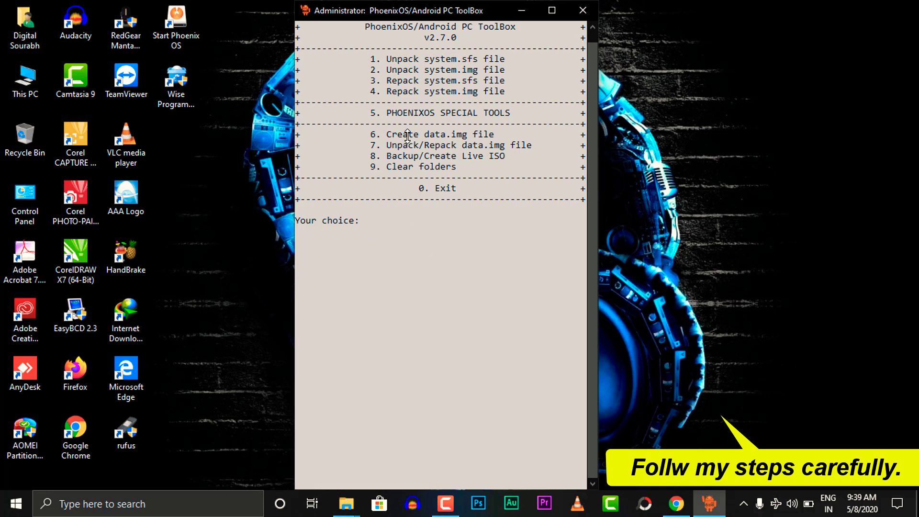
pyautogui.moveTo(372, 69); pyautogui.dragTo(485, 70)
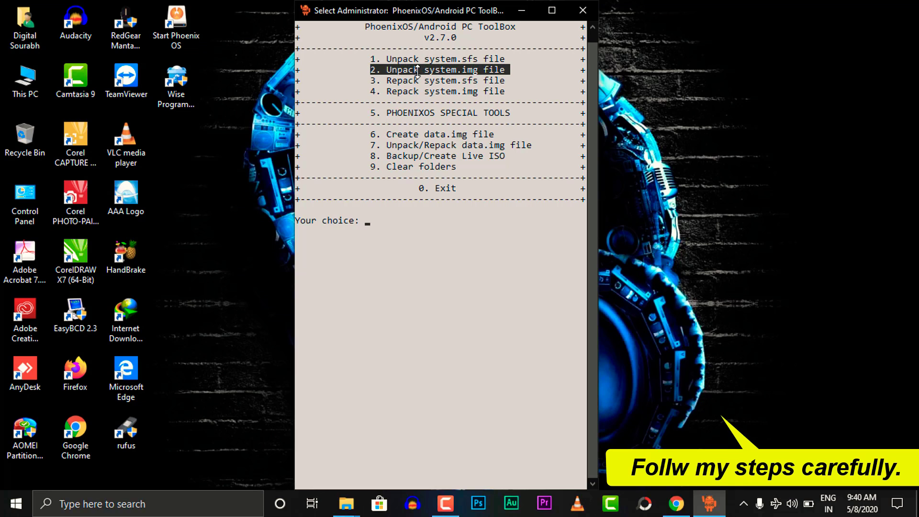
pyautogui.write('2')
pyautogui.press('Return')
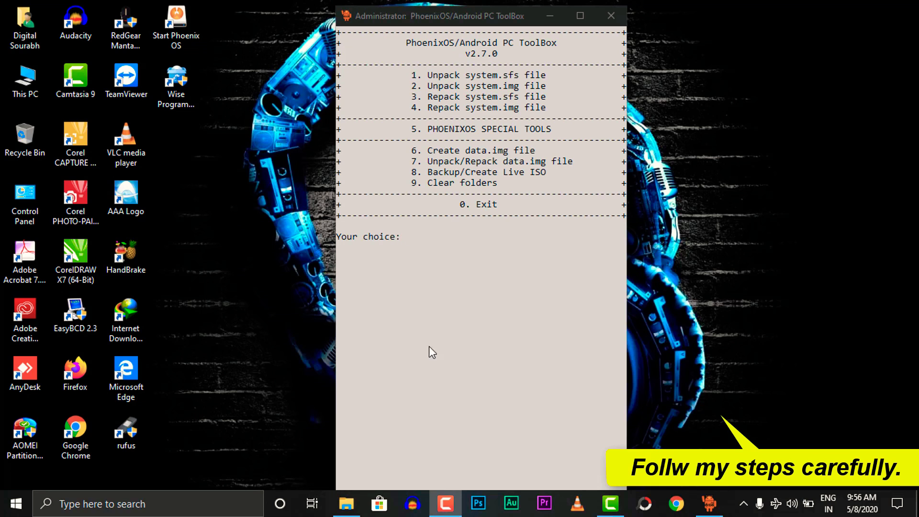
# - Inspect the unpack folder's system folder and fs_config, system_info, system_statfile files, then minimize Explorer
pyautogui.click(345, 503)
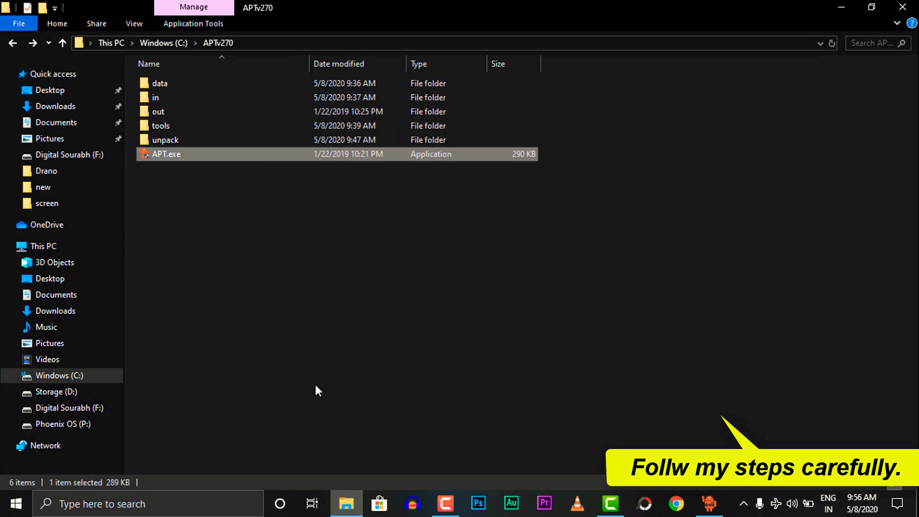
pyautogui.doubleClick(170, 141)
pyautogui.moveTo(172, 150); pyautogui.dragTo(194, 79)
pyautogui.moveTo(191, 163); pyautogui.dragTo(237, 79)
pyautogui.click(210, 191)
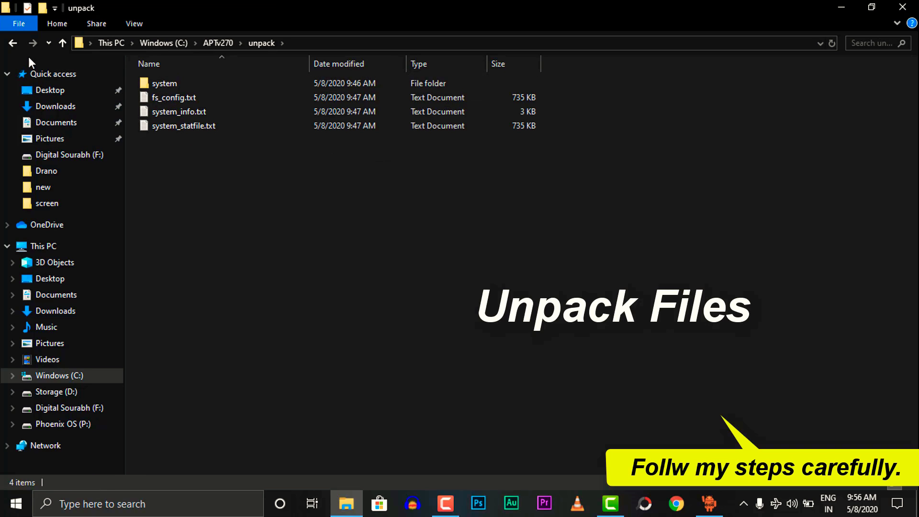
pyautogui.click(16, 43)
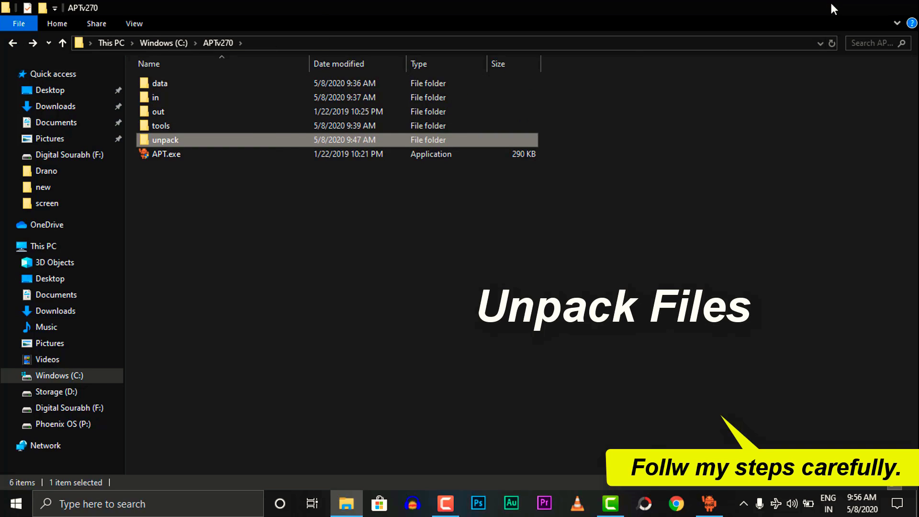
pyautogui.click(831, 5)
pyautogui.moveTo(406, 129); pyautogui.dragTo(550, 128)
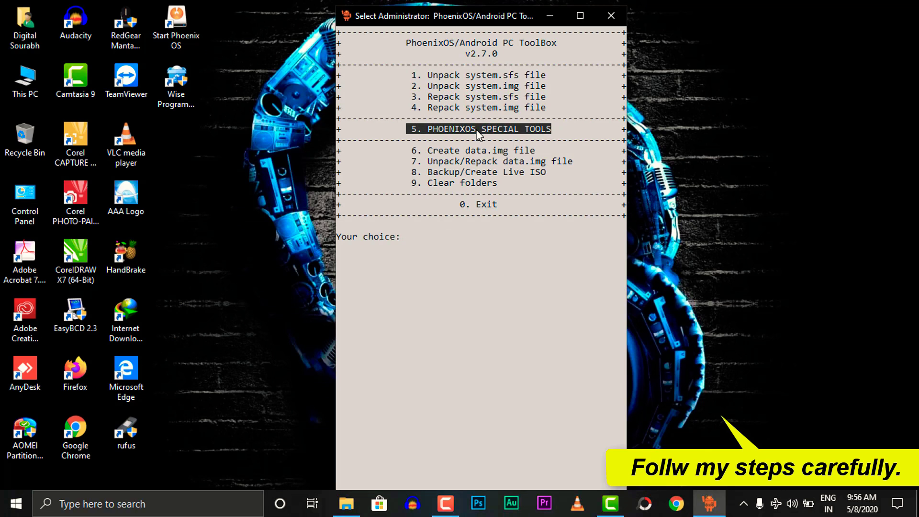
# - Choose option 5, PhoenixOS Special Tools, then G, Update Kernel Version
pyautogui.write('5')
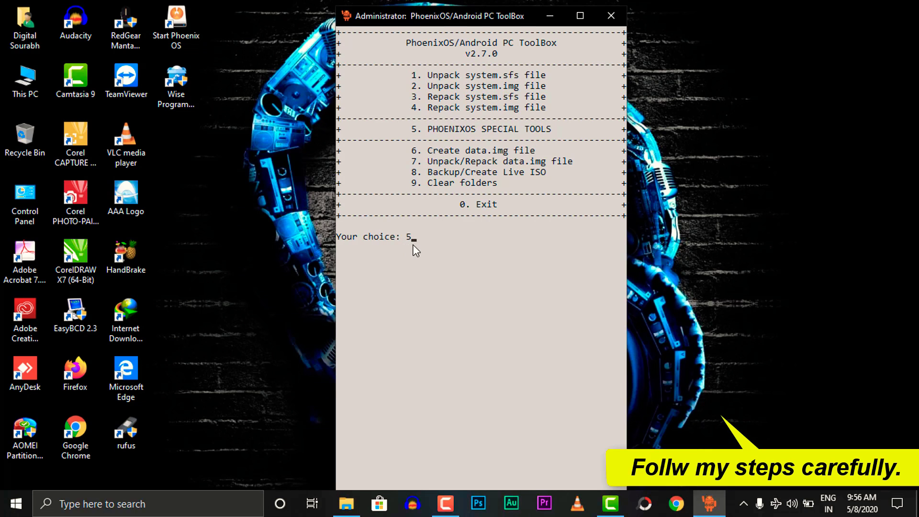
pyautogui.press('Return')
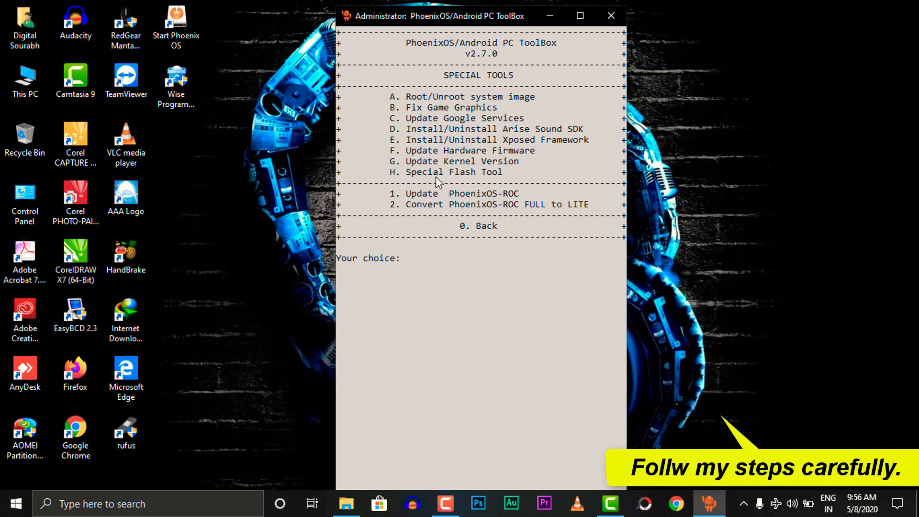
pyautogui.moveTo(382, 161); pyautogui.dragTo(519, 163)
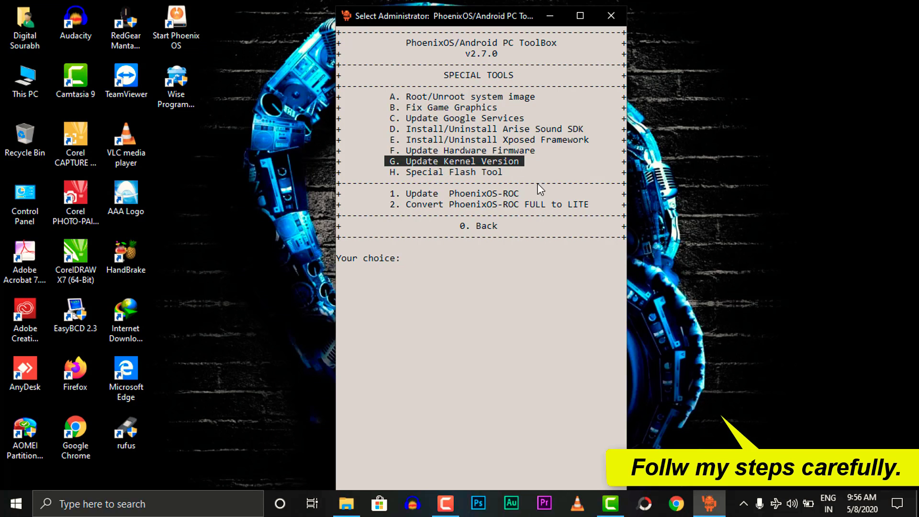
pyautogui.write('g')
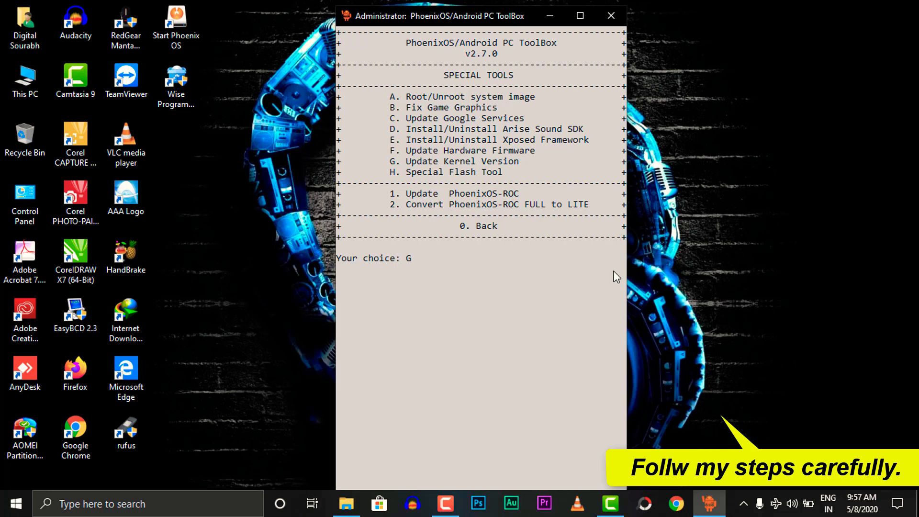
pyautogui.press('Return')
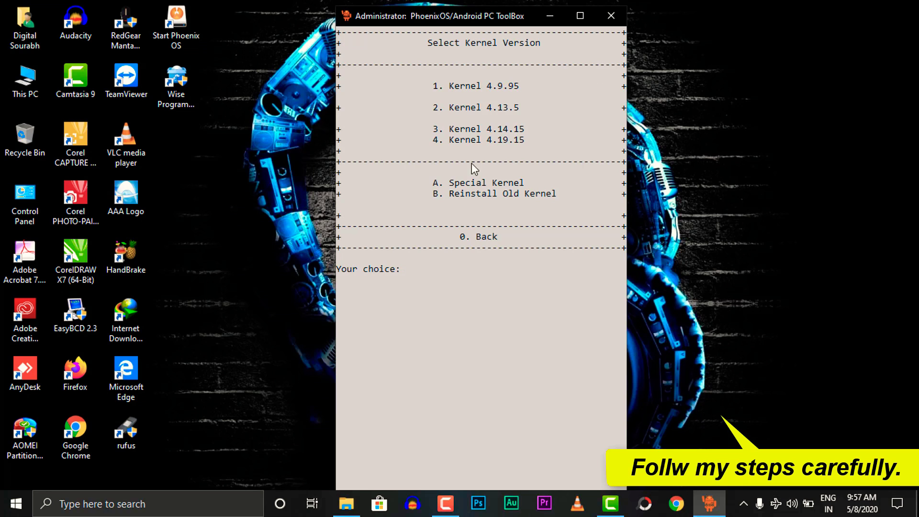
# - Confirm Kernel4-19-15.zip sits in APTv270's tools folder, then return to the kernel menu
pyautogui.click(352, 504)
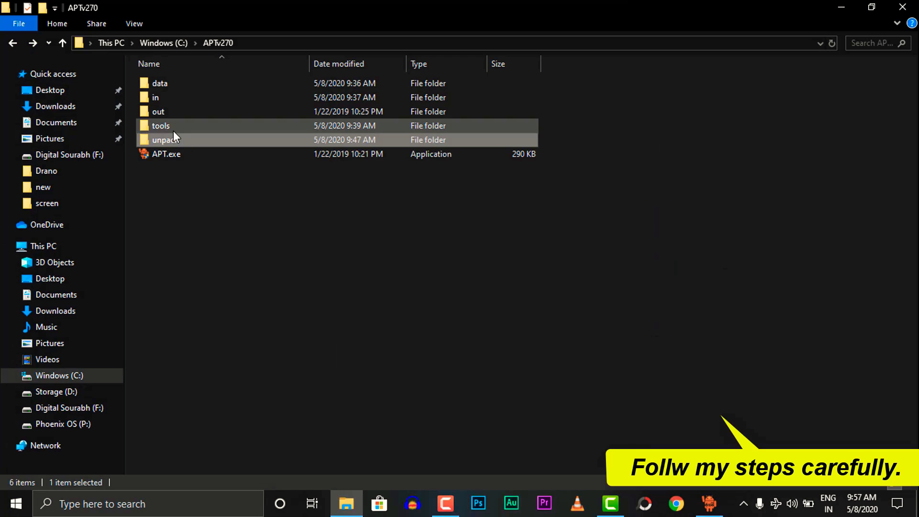
pyautogui.doubleClick(173, 130)
pyautogui.scroll(-1, 208, 173)
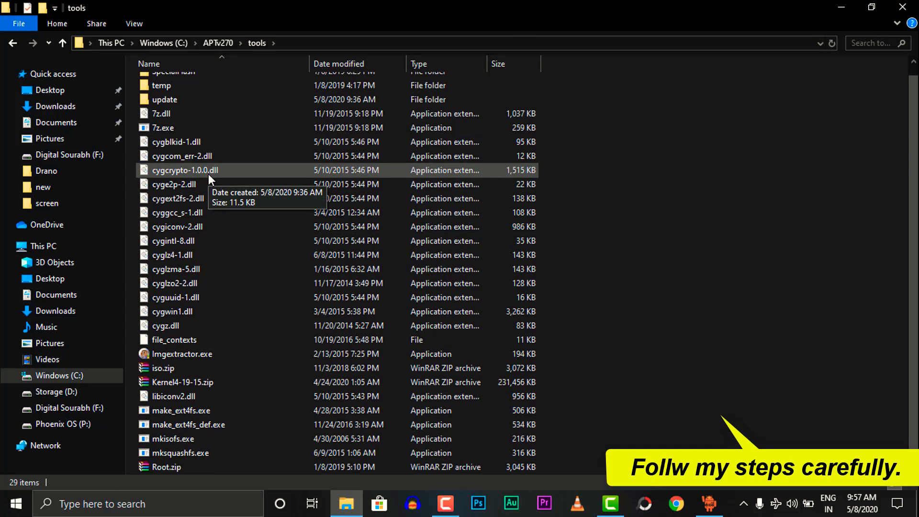
pyautogui.click(157, 383)
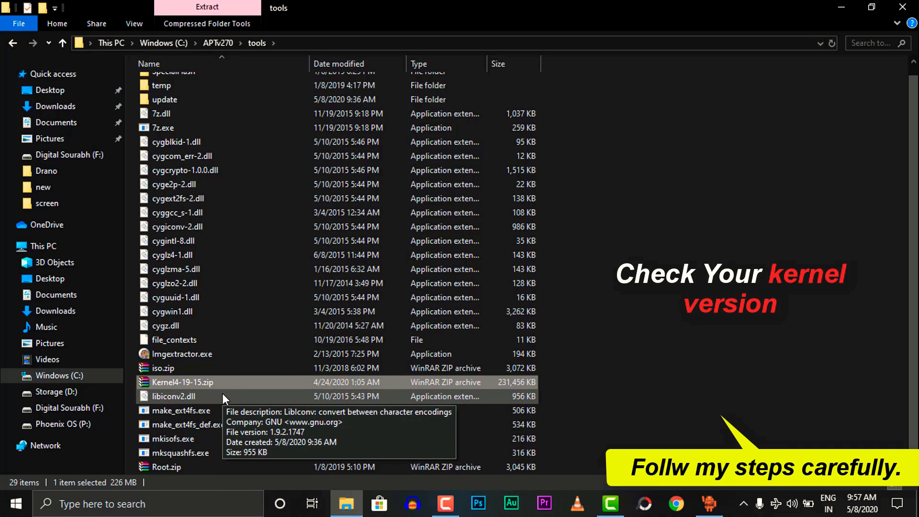
pyautogui.click(850, 5)
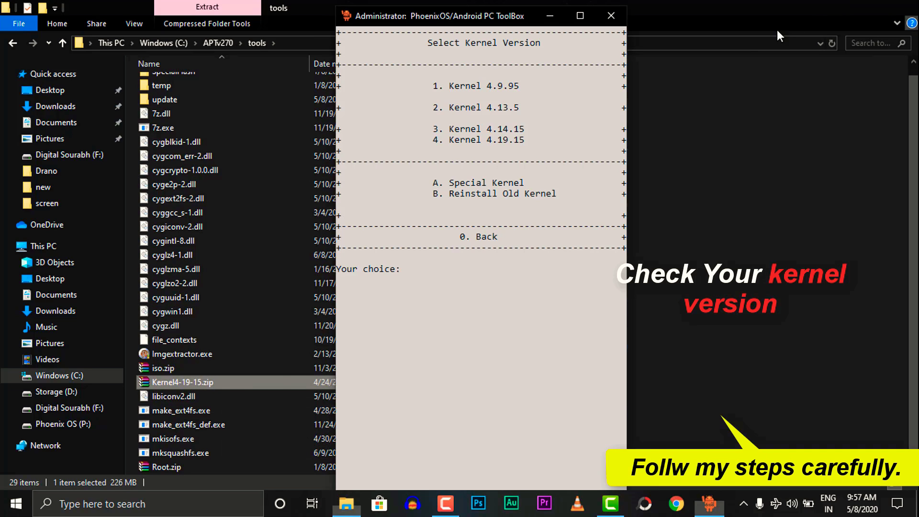
# - Choose option 4, Kernel 4.19.15, in the ToolBox menu to start the kernel update
pyautogui.moveTo(449, 141); pyautogui.dragTo(518, 140)
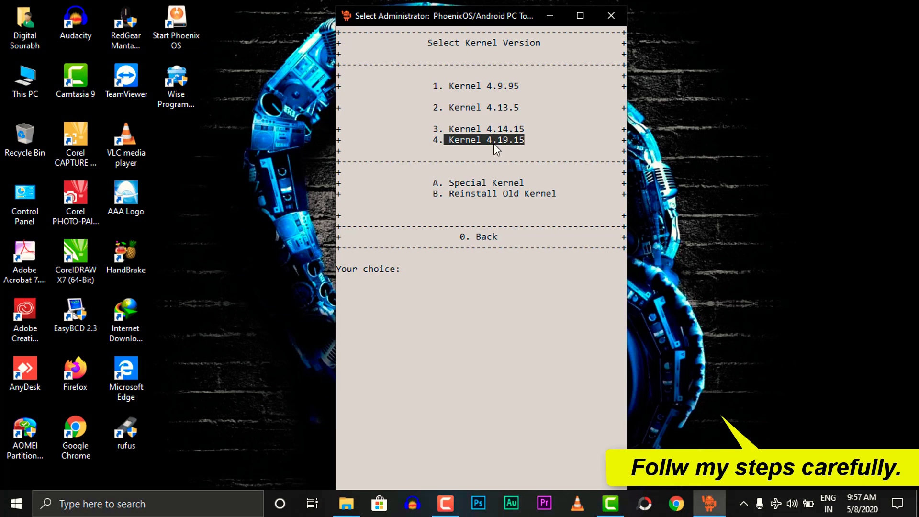
pyautogui.click(436, 183)
pyautogui.moveTo(436, 185); pyautogui.dragTo(514, 190)
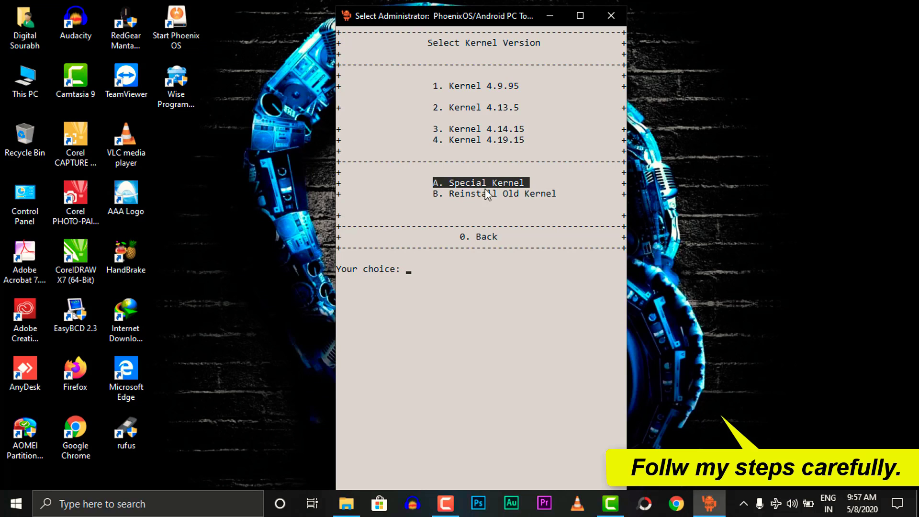
pyautogui.click(511, 141)
pyautogui.moveTo(454, 142); pyautogui.dragTo(524, 140)
pyautogui.write('4')
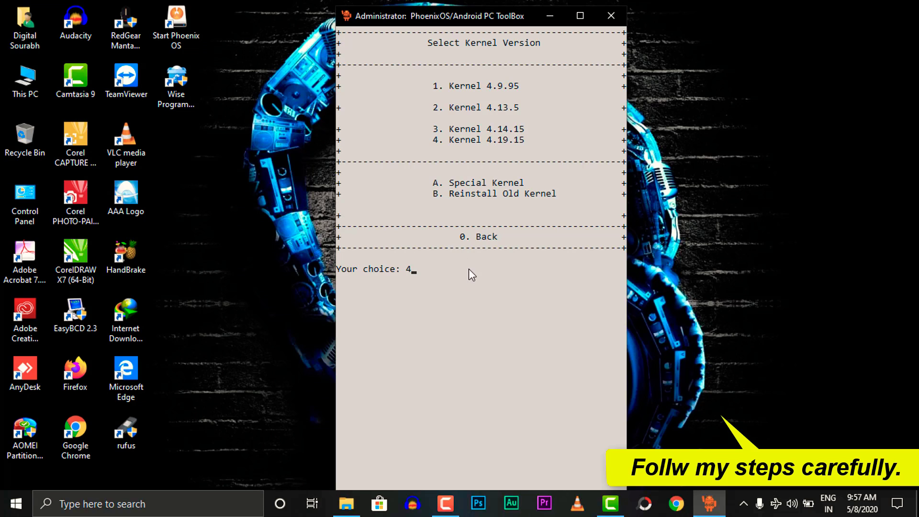
pyautogui.press('Return')
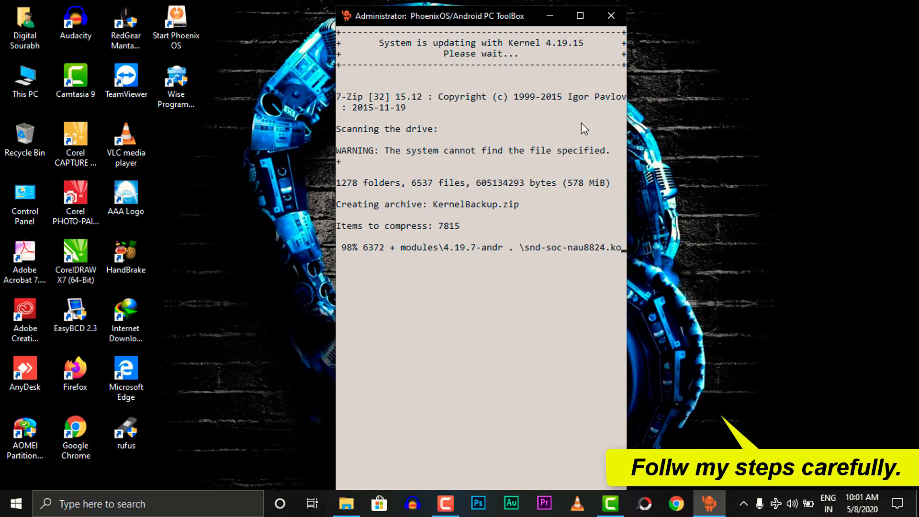
# - Check the 215 MiB KernelBackup.zip output, resume to the path prompt, and open This PC
pyautogui.click(577, 239)
pyautogui.moveTo(337, 312); pyautogui.dragTo(582, 313)
pyautogui.click(613, 311)
pyautogui.press('Escape')
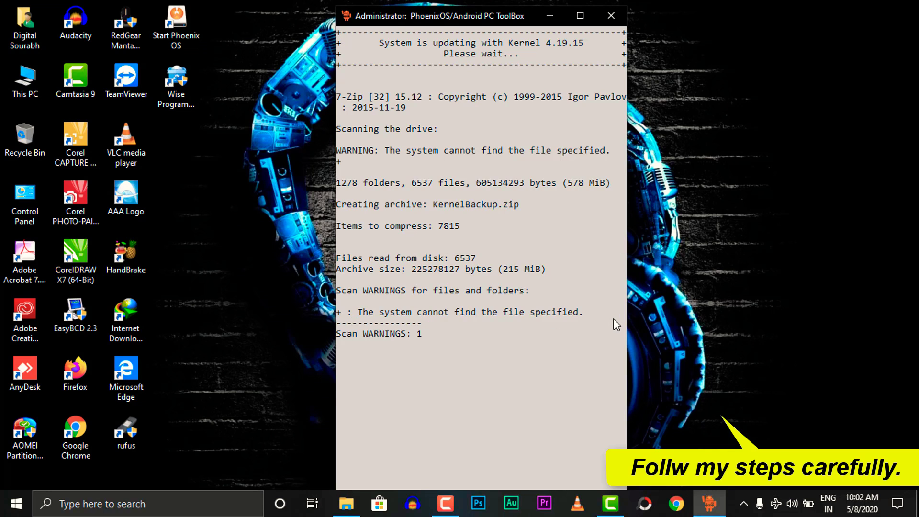
pyautogui.moveTo(546, 43); pyautogui.dragTo(594, 44)
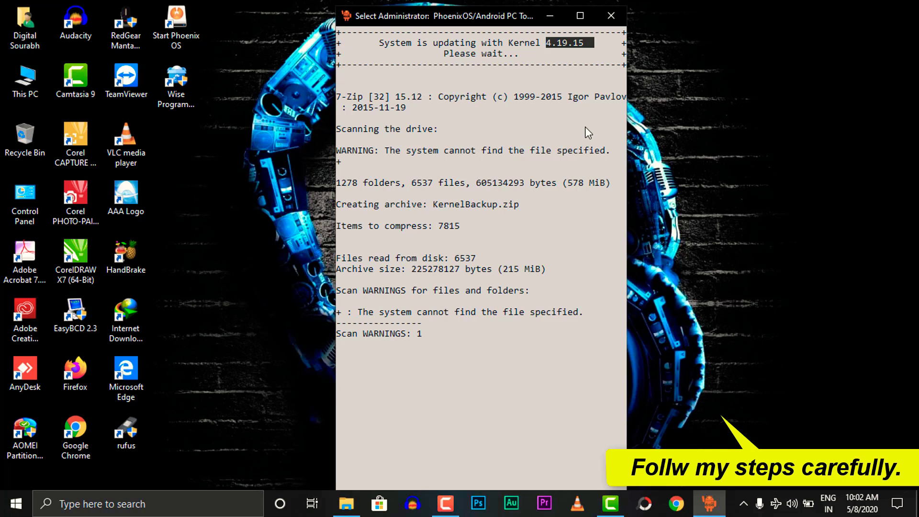
pyautogui.click(585, 128)
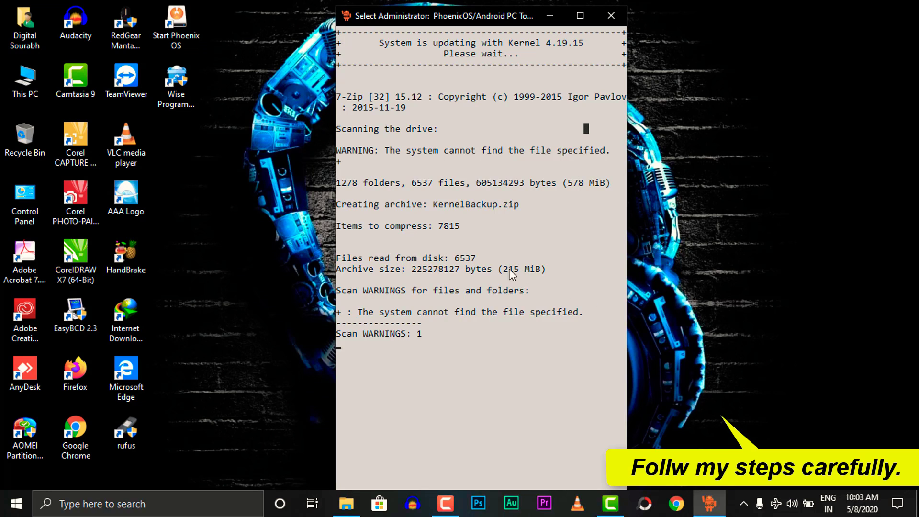
pyautogui.moveTo(504, 269); pyautogui.dragTo(542, 271)
pyautogui.click(556, 311)
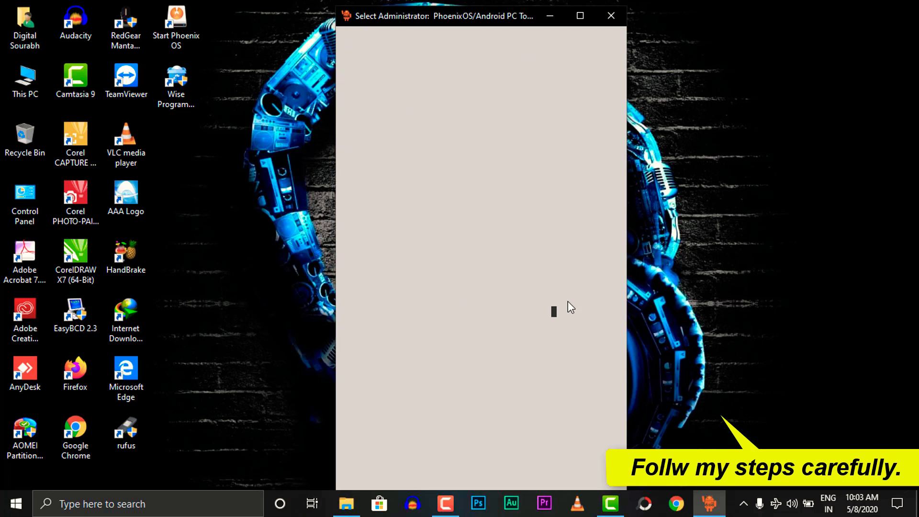
pyautogui.press('Escape')
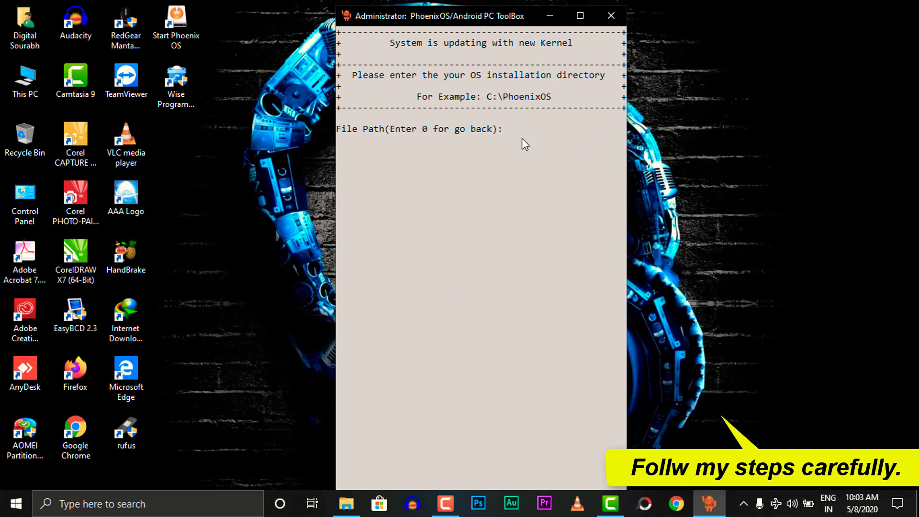
pyautogui.moveTo(511, 131); pyautogui.dragTo(590, 136)
pyautogui.click(580, 139)
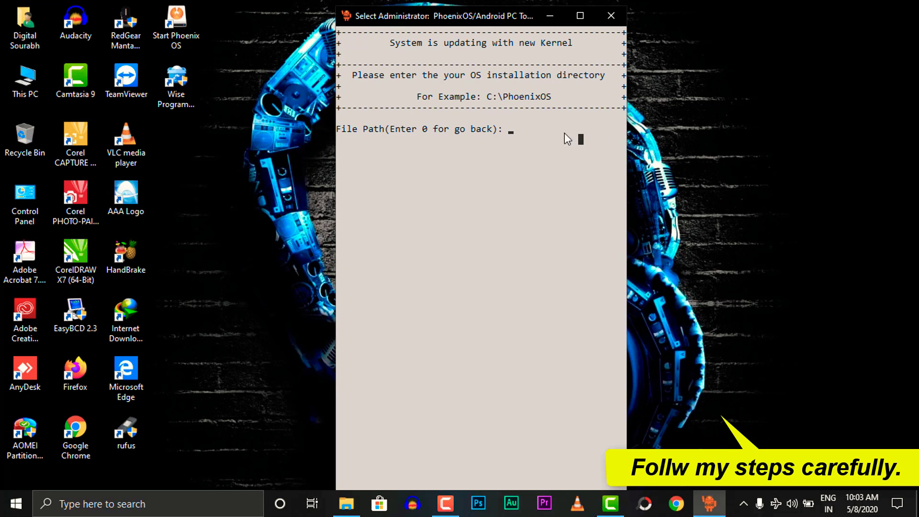
pyautogui.doubleClick(40, 67)
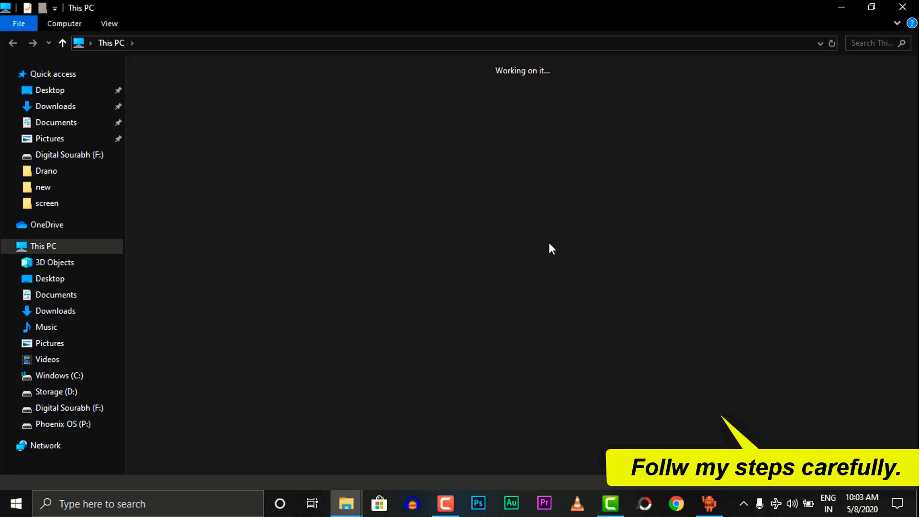
# - Copy the P:\PhoenixS folder path from File Explorer and return to the ToolBox prompt
pyautogui.doubleClick(202, 237)
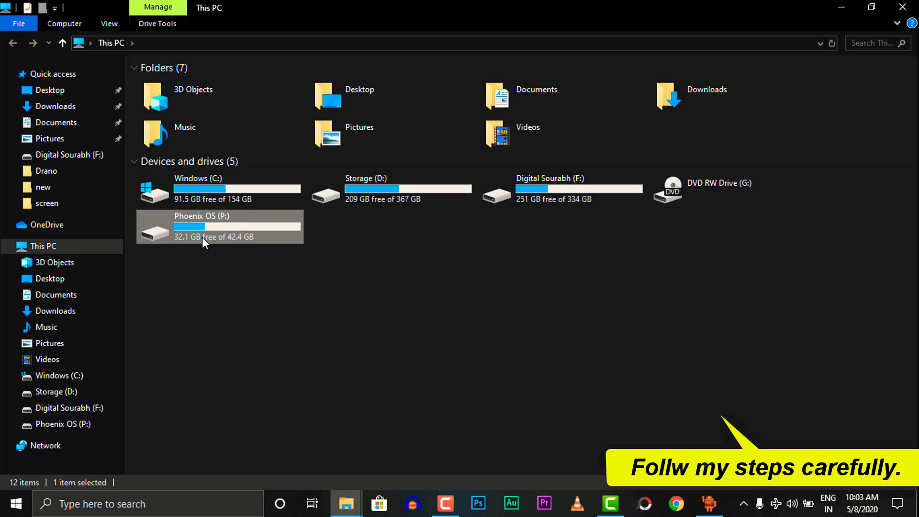
pyautogui.click(182, 97)
pyautogui.doubleClick(182, 96)
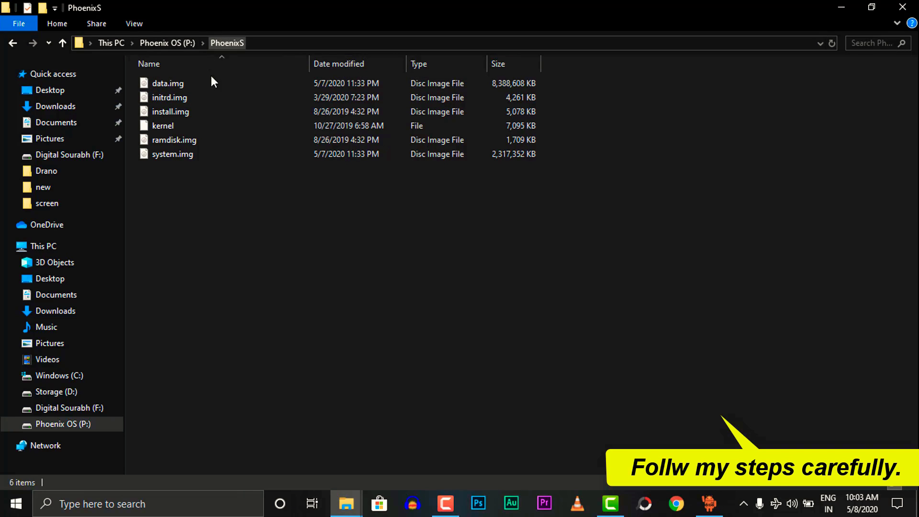
pyautogui.click(199, 47)
pyautogui.hotkey('ctrl', 'c')
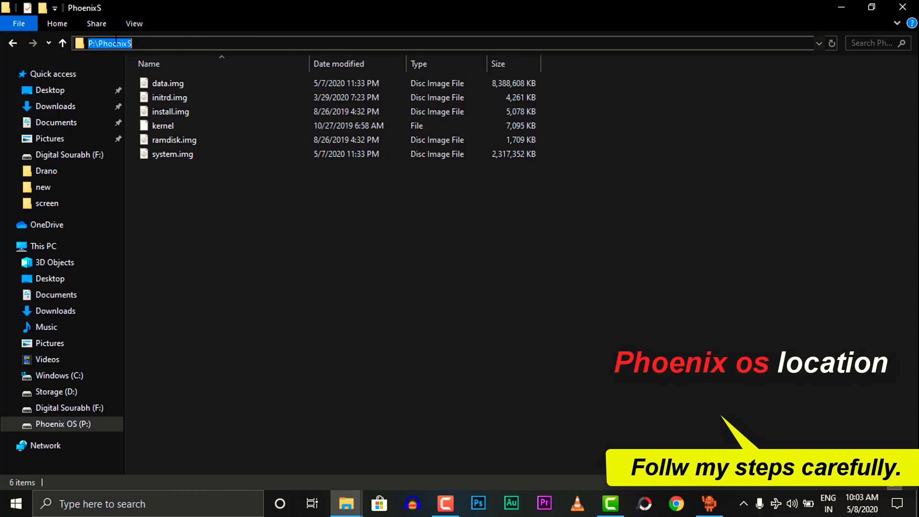
pyautogui.rightClick(117, 39)
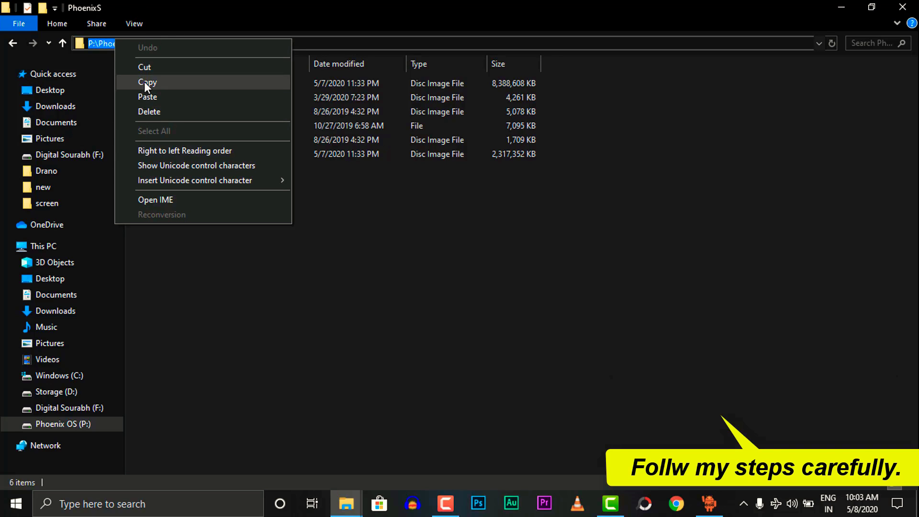
pyautogui.click(145, 81)
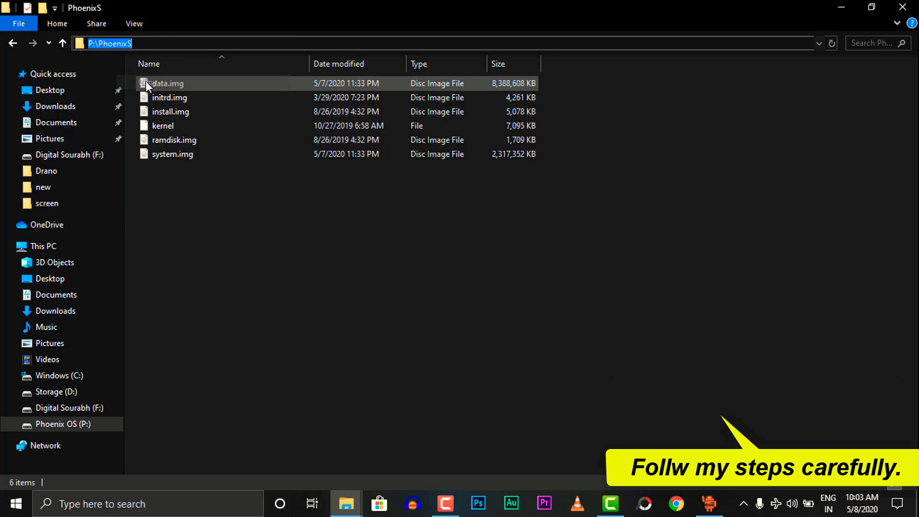
pyautogui.click(846, 7)
pyautogui.click(521, 140)
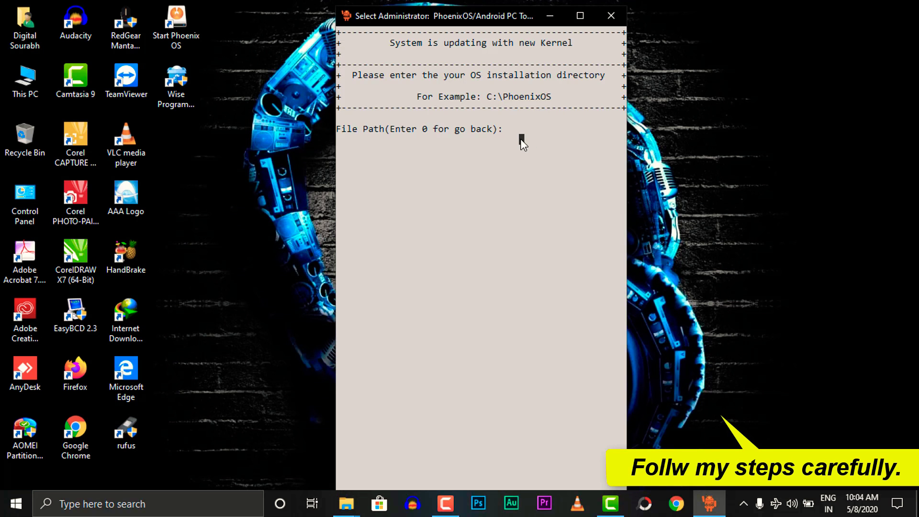
# - Paste P:\PhoenixS at the File Path prompt, submit it, and continue to the main menu
pyautogui.hotkey('ctrl', 'v')
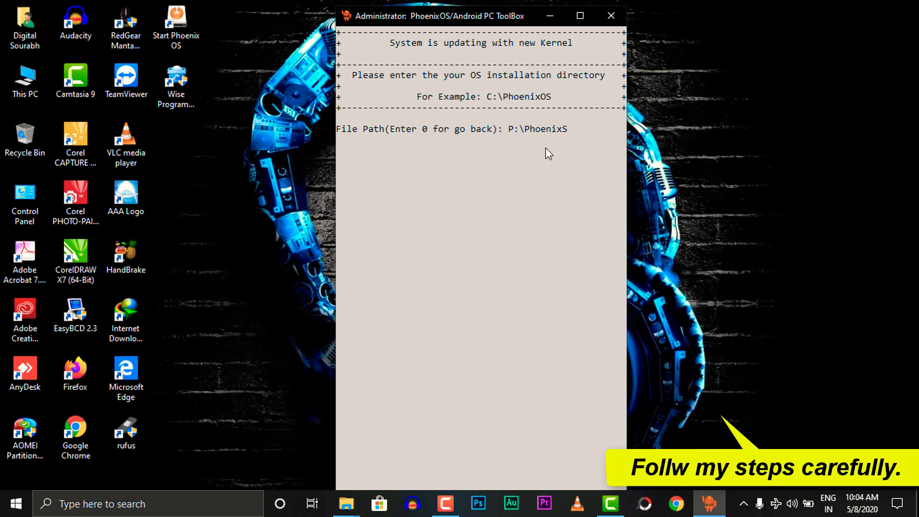
pyautogui.press('Return')
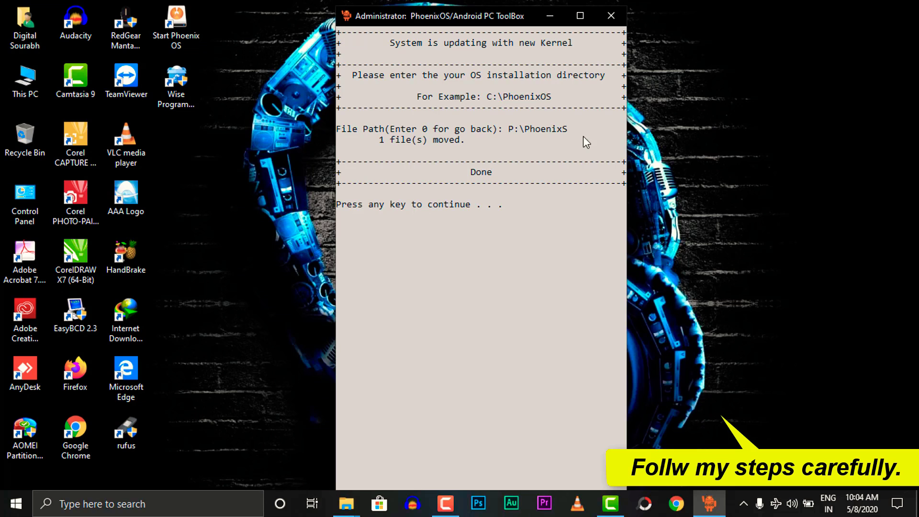
pyautogui.press('Return')
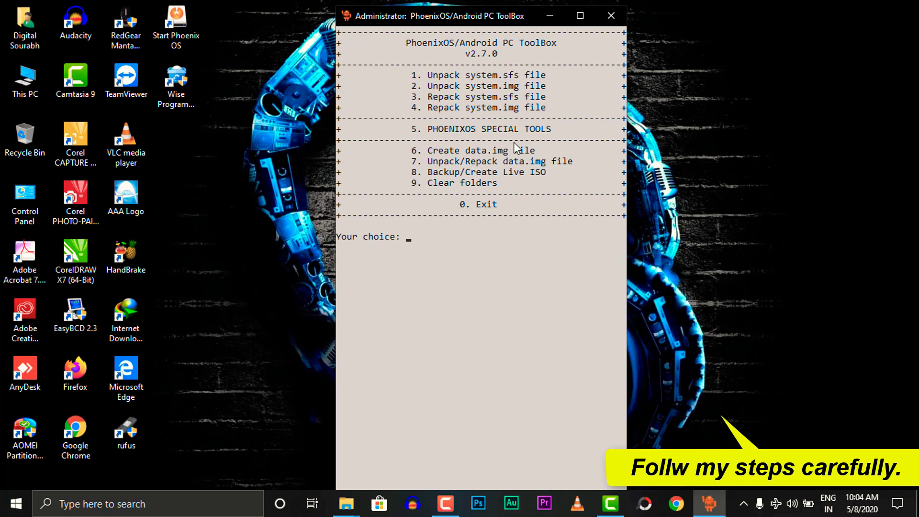
pyautogui.click(345, 503)
pyautogui.click(405, 446)
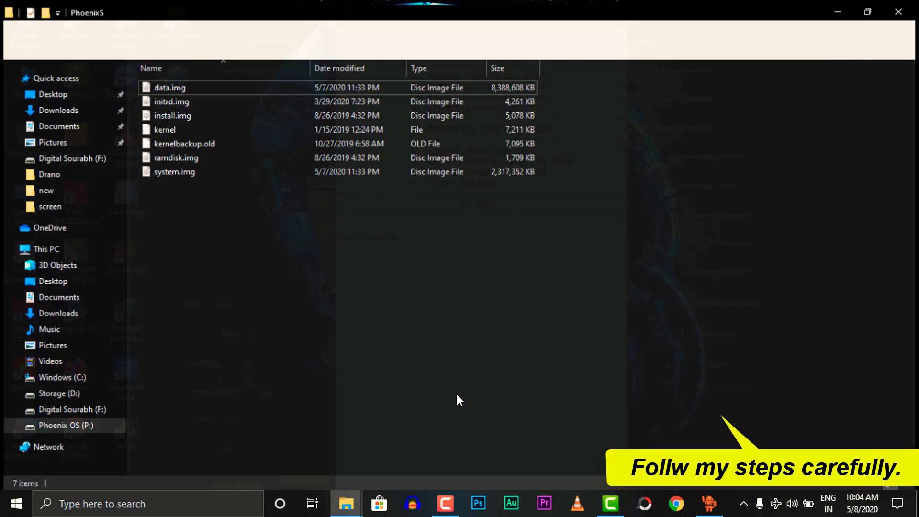
pyautogui.rightClick(165, 229)
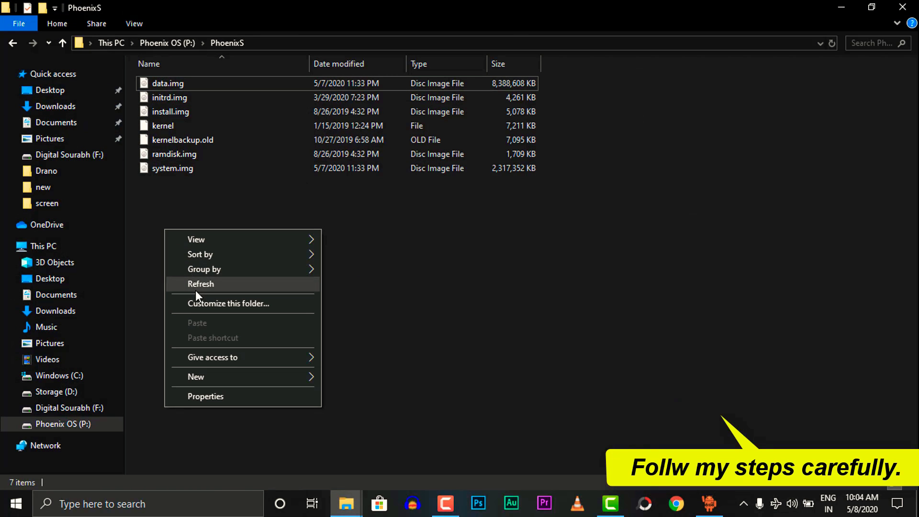
pyautogui.click(197, 283)
pyautogui.click(152, 140)
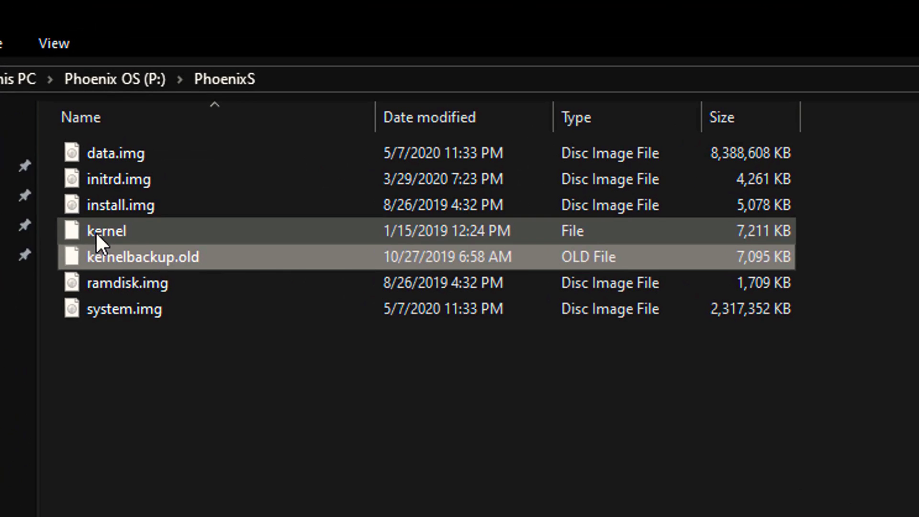
pyautogui.click(109, 207)
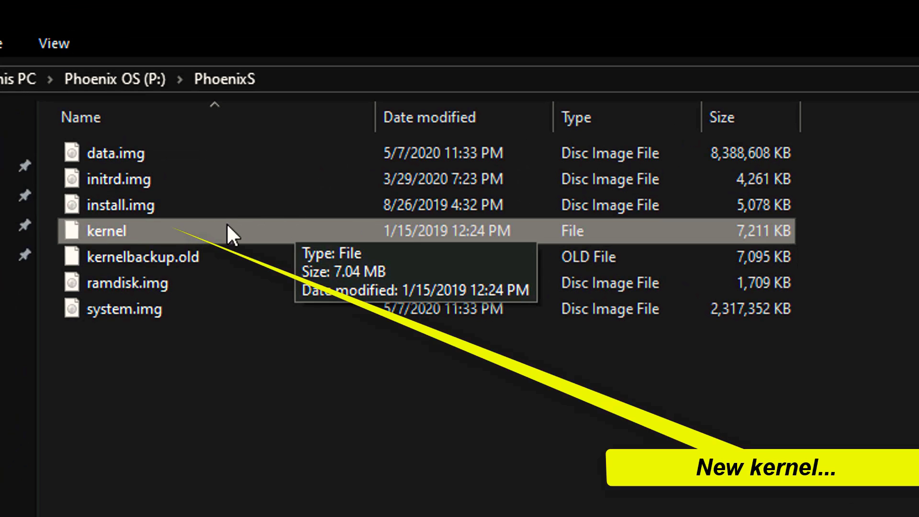
pyautogui.click(141, 262)
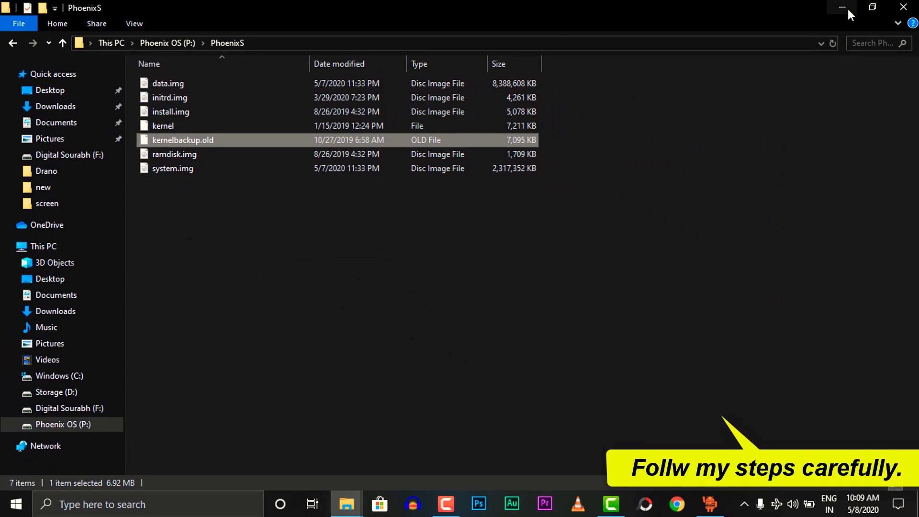
pyautogui.click(848, 8)
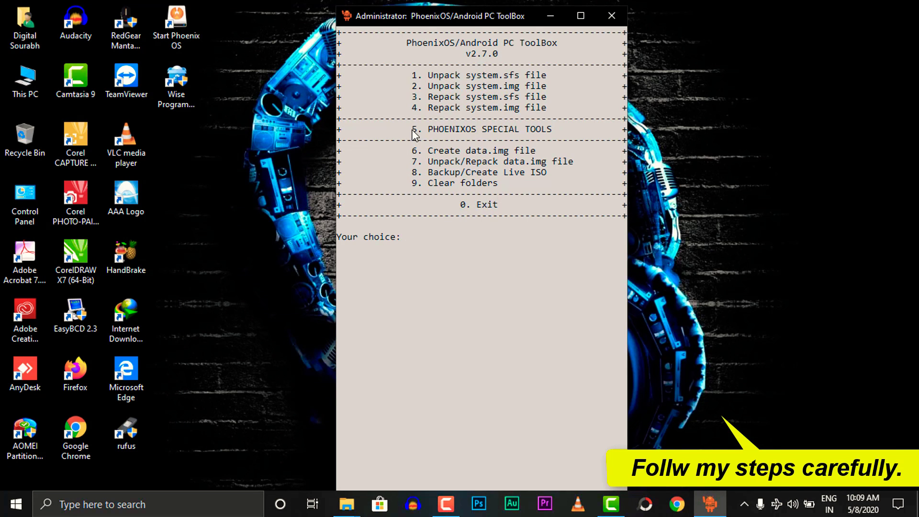
# - Root the system image with SuperSU via Special Tools (5), Root/Unroot (A), then ROOT (1)
pyautogui.moveTo(413, 130); pyautogui.dragTo(579, 131)
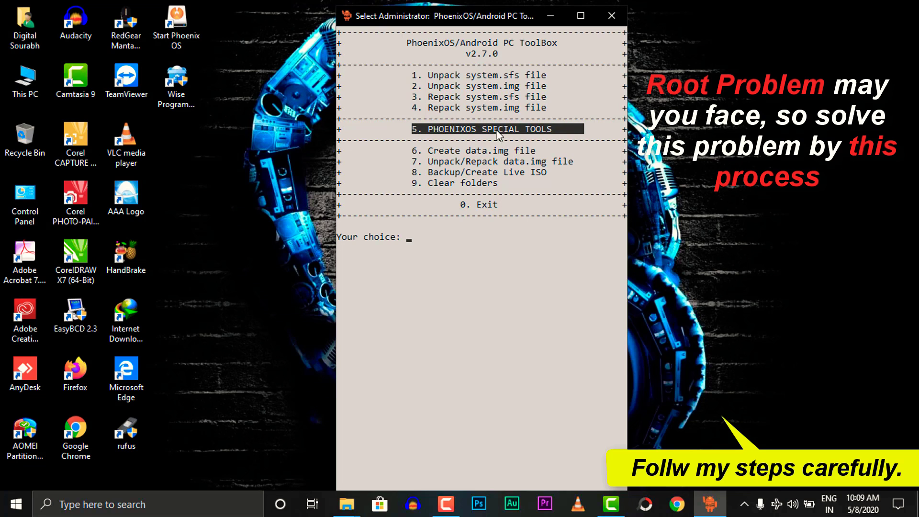
pyautogui.write('5')
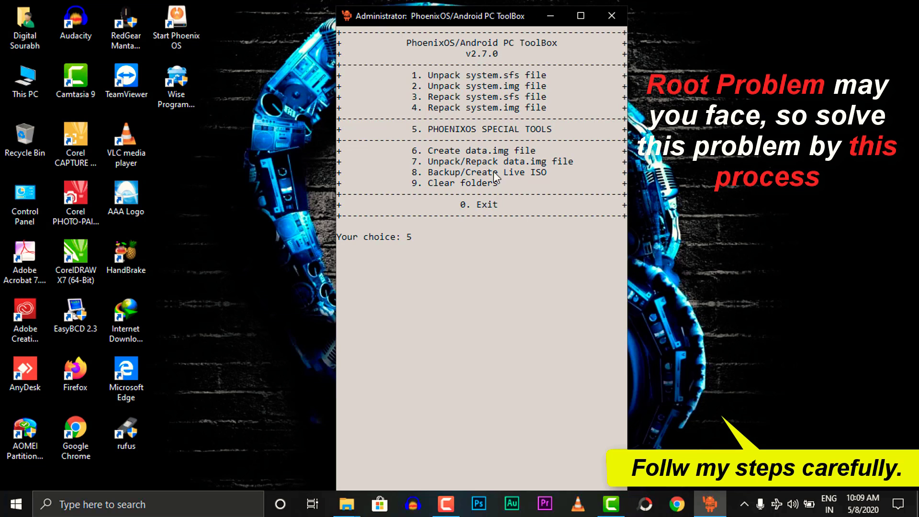
pyautogui.press('Return')
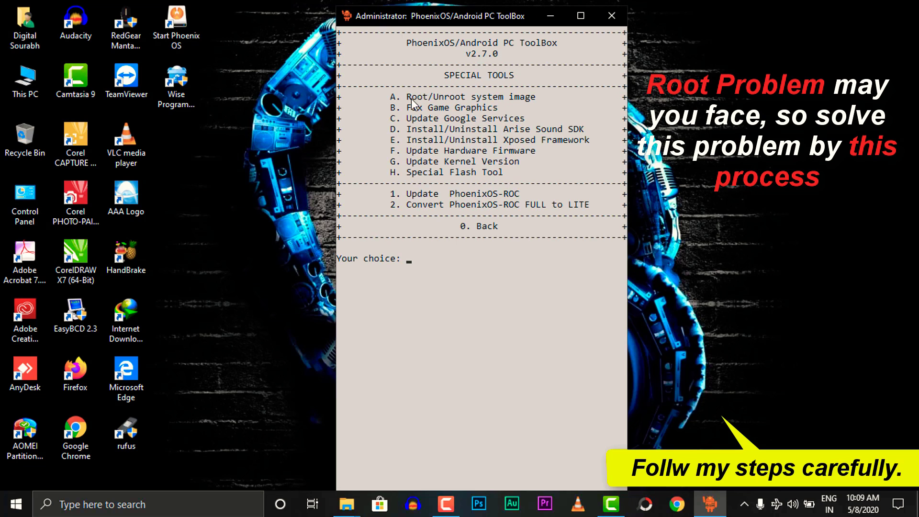
pyautogui.moveTo(392, 96); pyautogui.dragTo(533, 97)
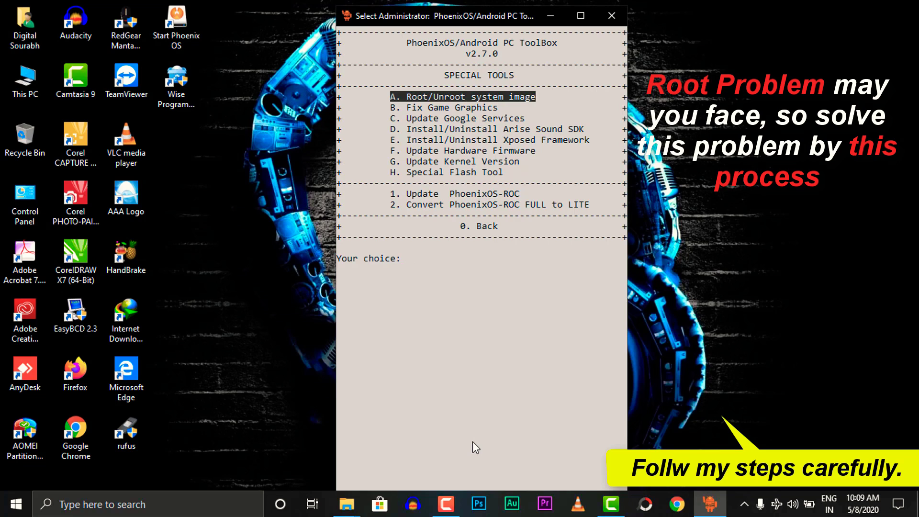
pyautogui.write('A')
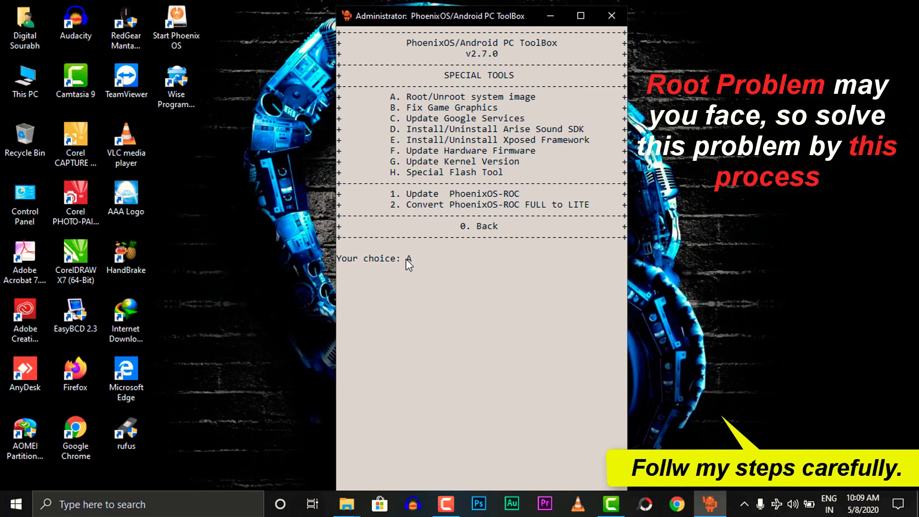
pyautogui.press('Return')
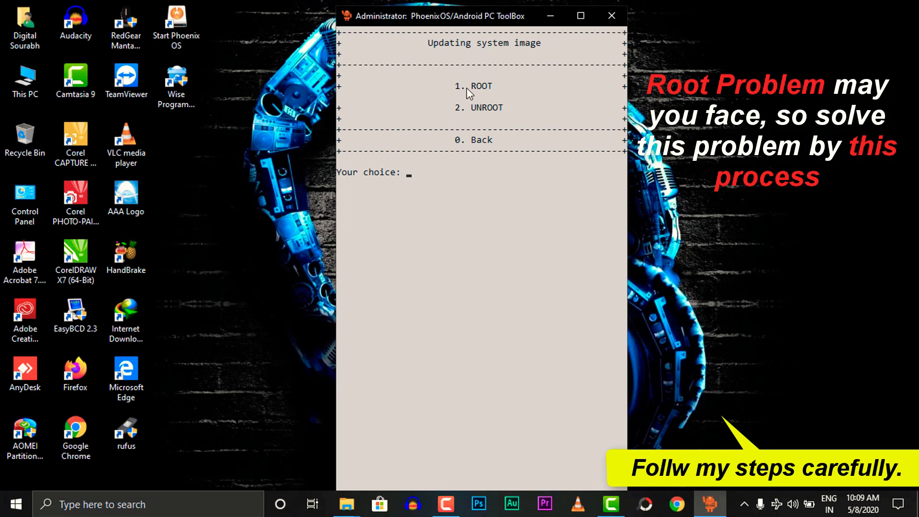
pyautogui.moveTo(456, 84); pyautogui.dragTo(516, 91)
pyautogui.write('1')
pyautogui.press('Return')
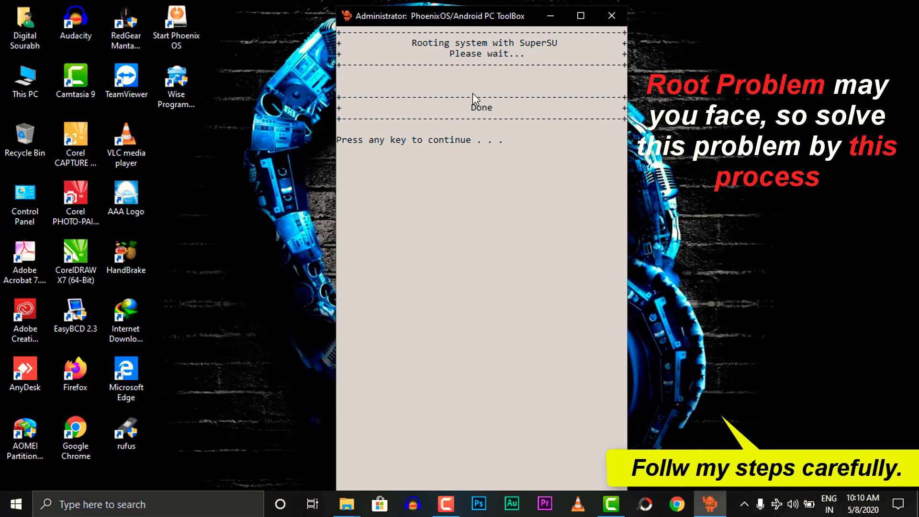
pyautogui.press('Return')
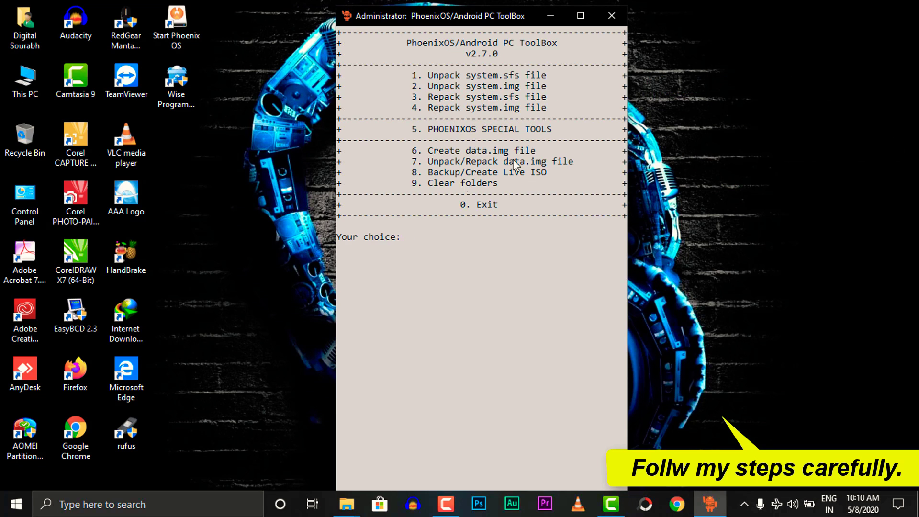
# - Repack System.img (PhoenixOS) through options 4 and 1, choosing the 2.00 GB size (2)
pyautogui.write('4')
pyautogui.press('Return')
pyautogui.moveTo(390, 93); pyautogui.dragTo(565, 97)
pyautogui.write('1')
pyautogui.press('Return')
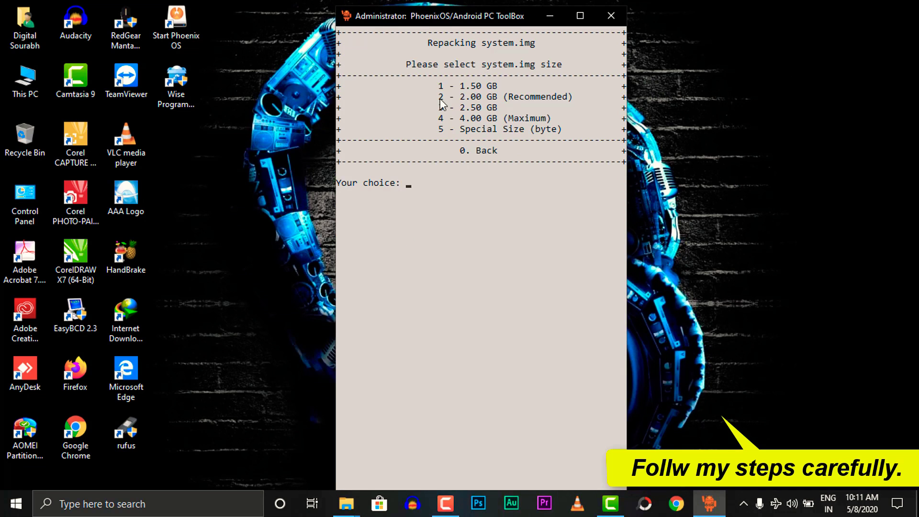
pyautogui.moveTo(438, 95); pyautogui.dragTo(572, 97)
pyautogui.write('2')
pyautogui.press('Return')
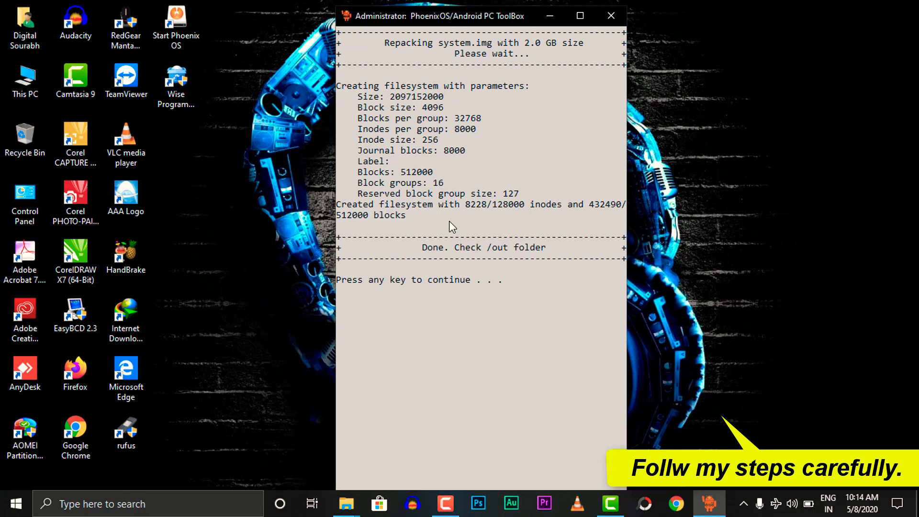
pyautogui.press('Return')
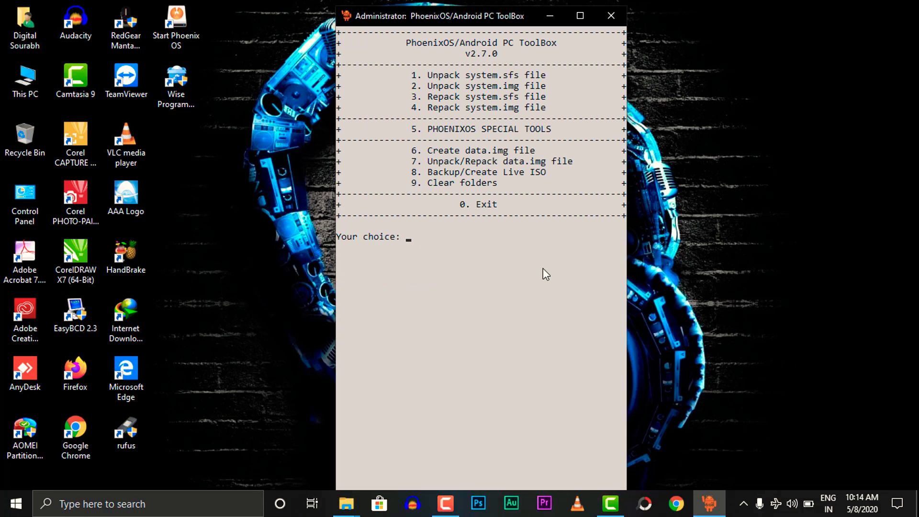
# - Close the ToolBox console and the PhoenixS Explorer window
pyautogui.click(617, 15)
pyautogui.click(337, 507)
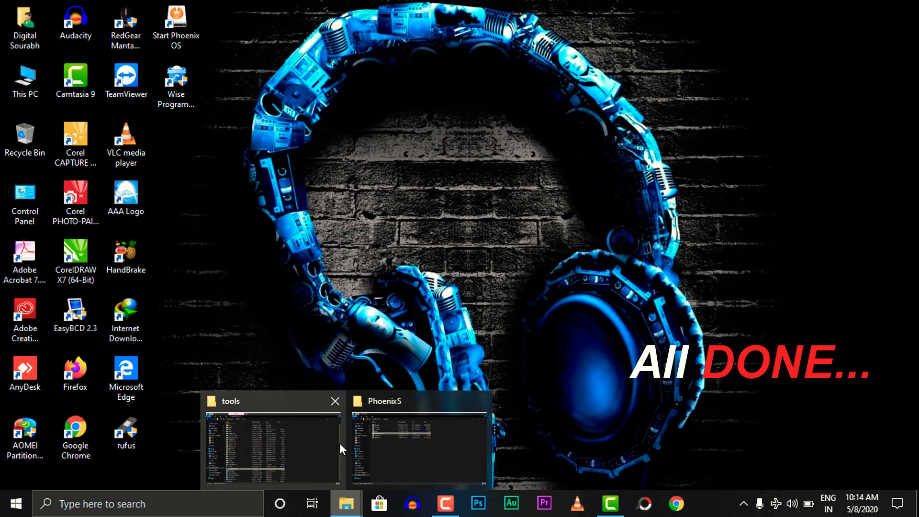
pyautogui.click(479, 402)
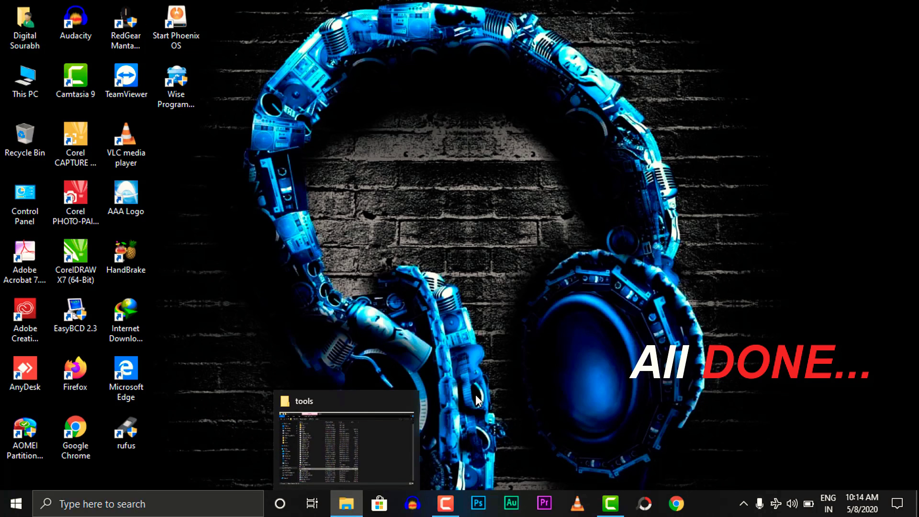
# - Go back to APTv270, open the out folder, and select the new system.img
pyautogui.click(360, 420)
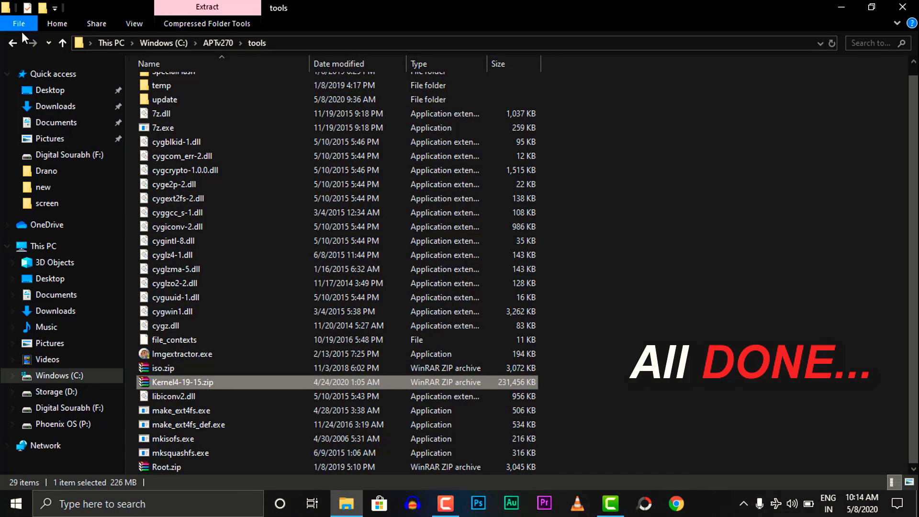
pyautogui.click(12, 43)
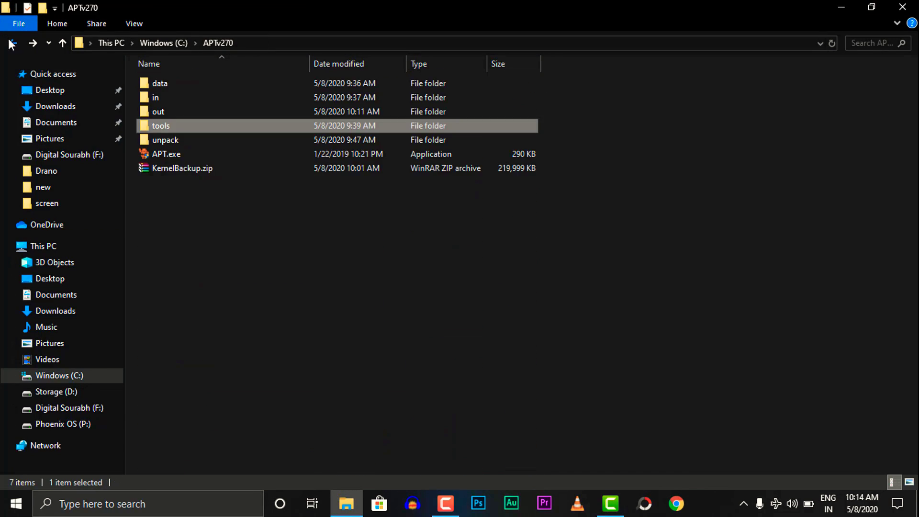
pyautogui.click(164, 111)
pyautogui.doubleClick(166, 110)
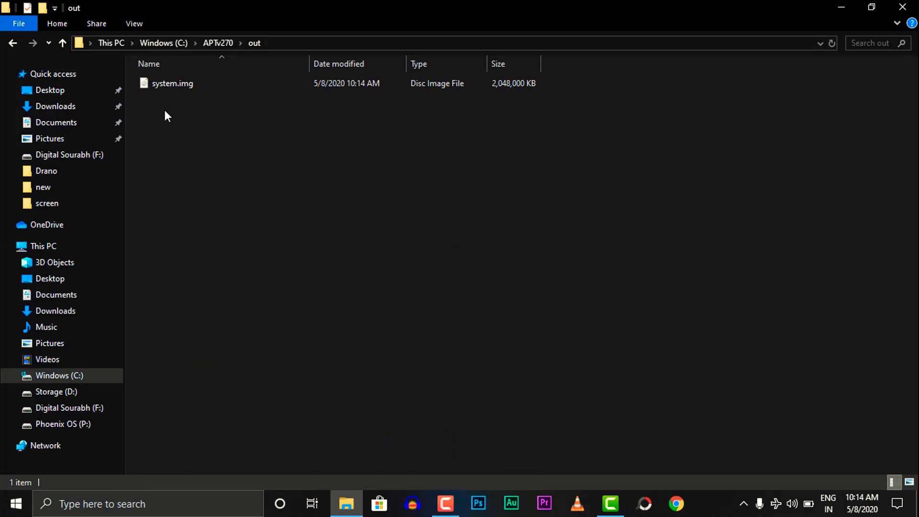
pyautogui.moveTo(289, 134); pyautogui.dragTo(182, 82)
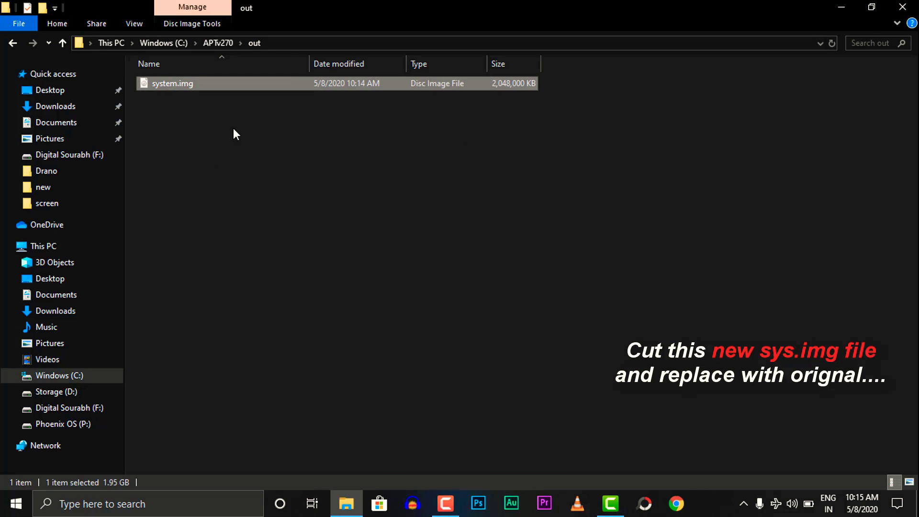
# - Cut the new system.img from the out folder
pyautogui.rightClick(178, 80)
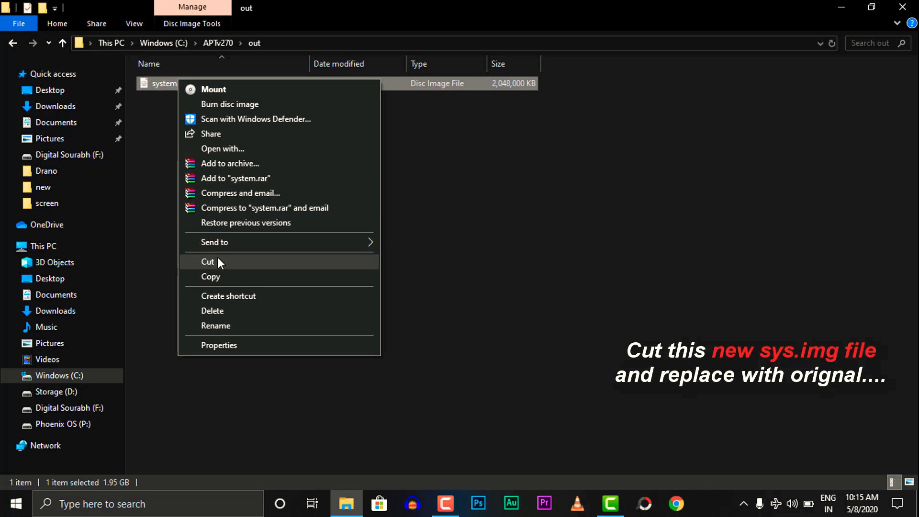
pyautogui.click(217, 259)
pyautogui.rightClick(199, 82)
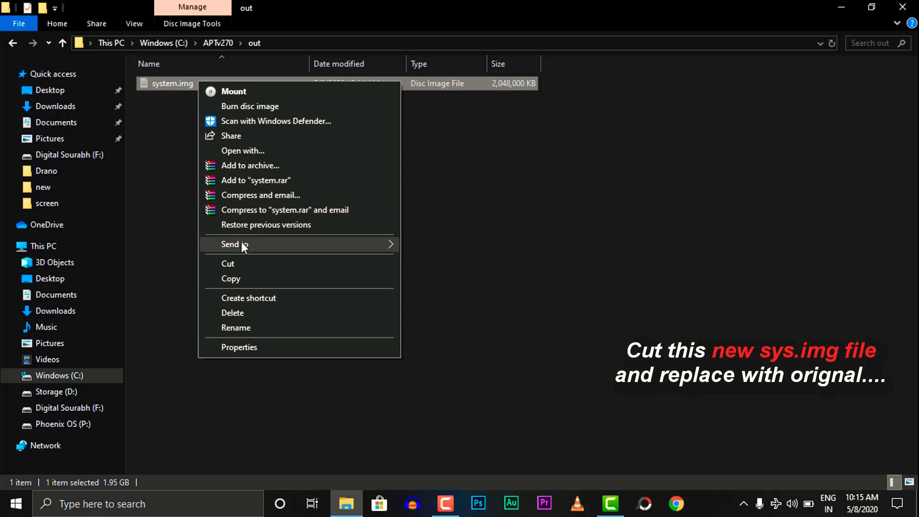
pyautogui.click(236, 263)
# - Open PhoenixS on the Phoenix OS (P:) drive and bring up Paste on empty space
pyautogui.click(87, 424)
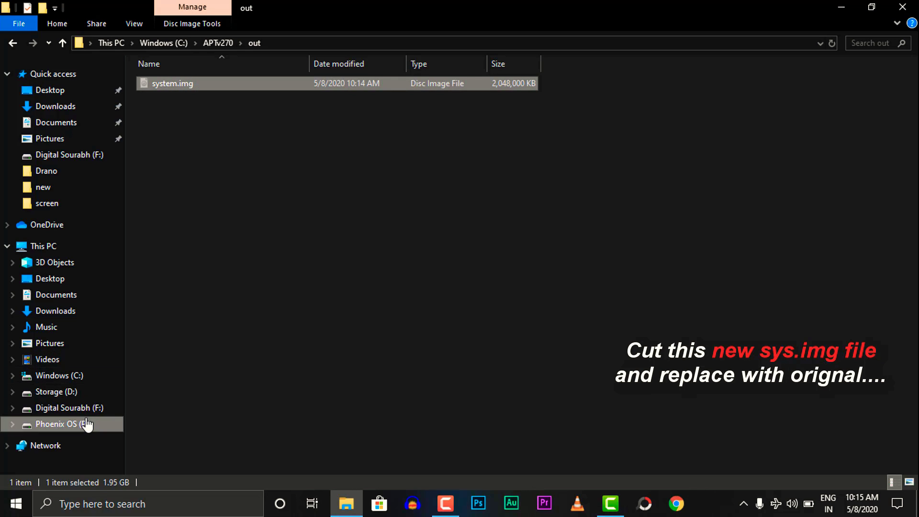
pyautogui.doubleClick(182, 121)
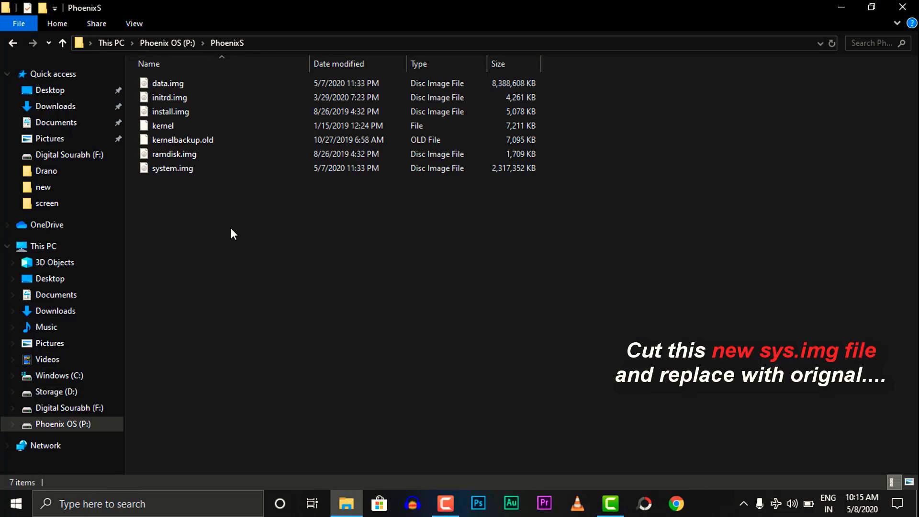
pyautogui.click(163, 128)
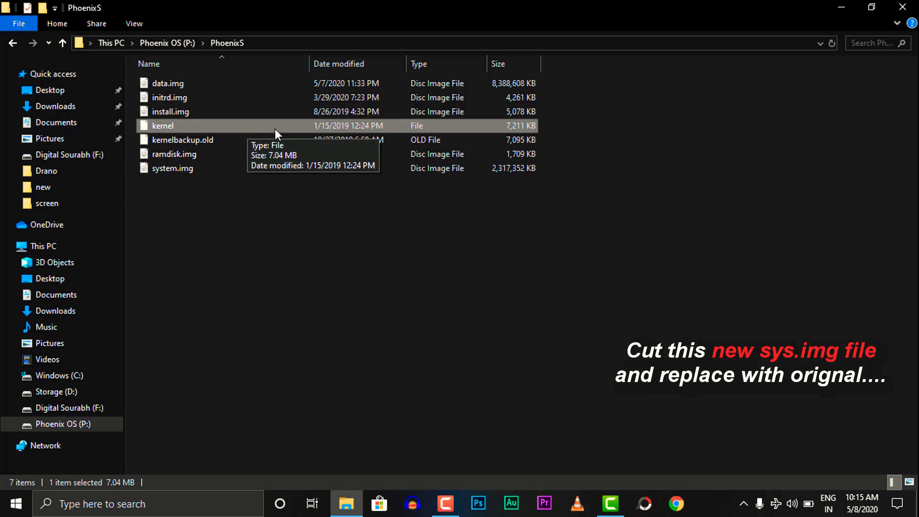
pyautogui.click(273, 235)
pyautogui.rightClick(288, 237)
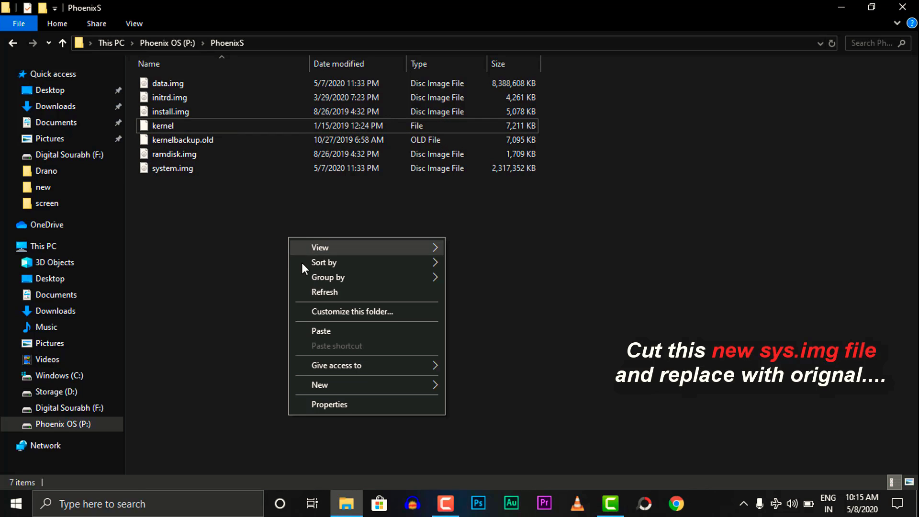